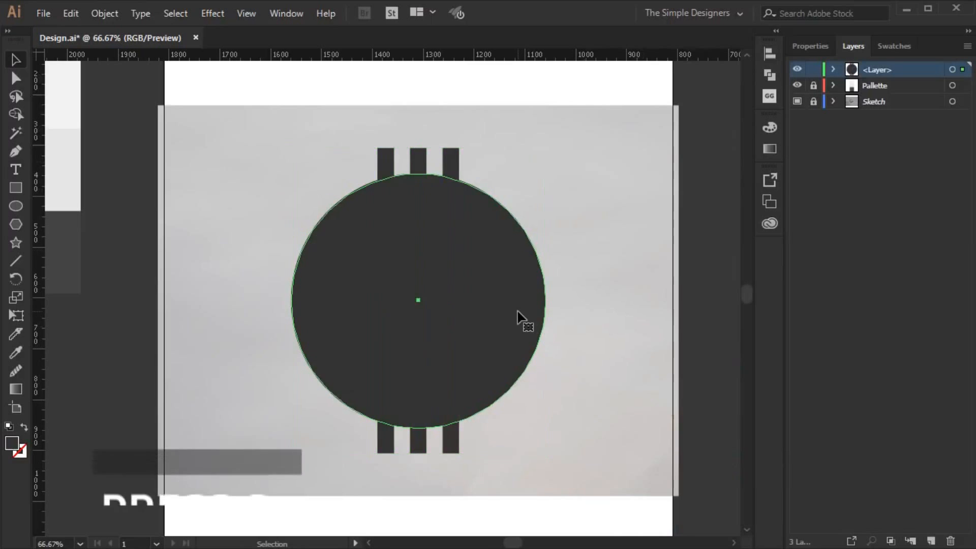
- Scale the large dark circle uniformly to 61.8% about its center
{"action": "key", "text": "s"}
{"action": "left_click", "coordinate": [419, 300], "text": "alt"}
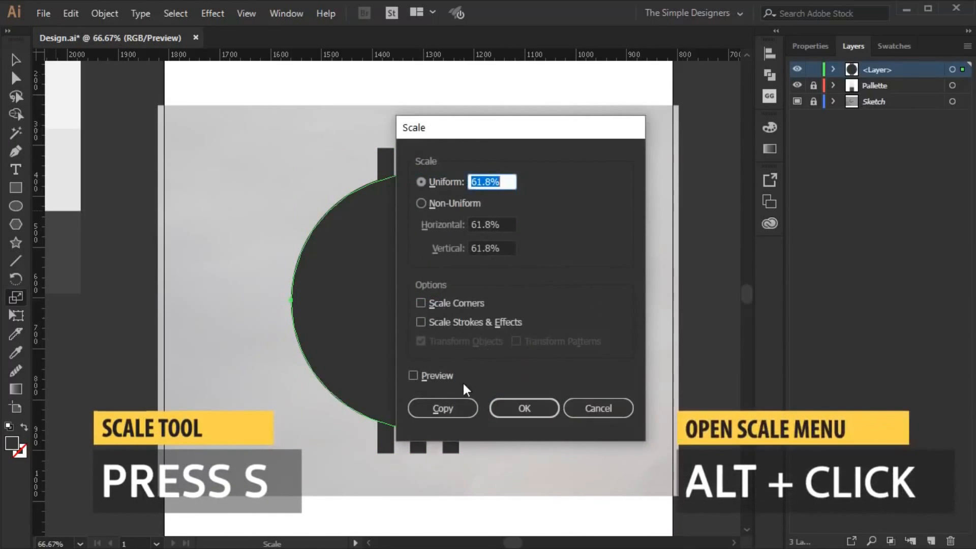
{"action": "left_click", "coordinate": [517, 408]}
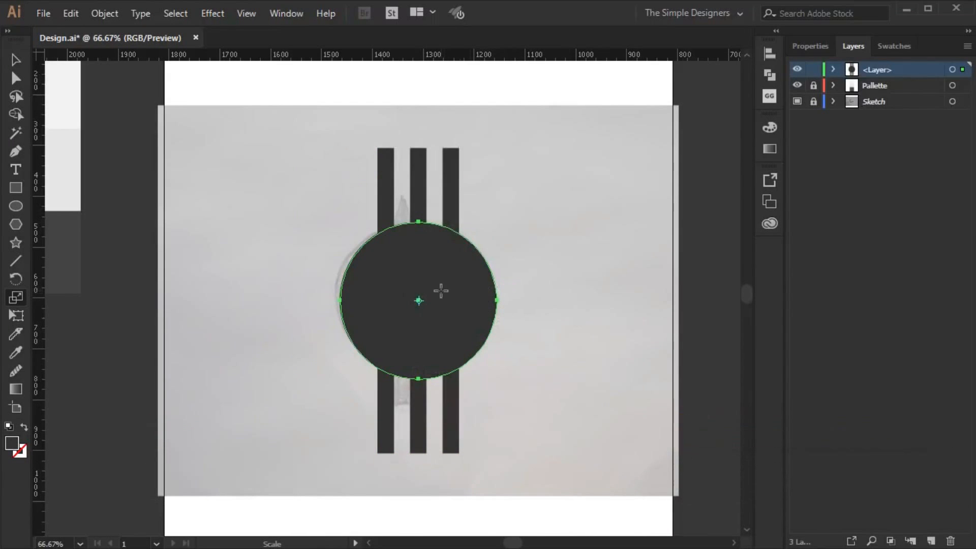
- Try several grey swatches on the circle and settle on the mid-grey fill
{"action": "left_click", "coordinate": [893, 46]}
{"action": "left_click", "coordinate": [865, 271]}
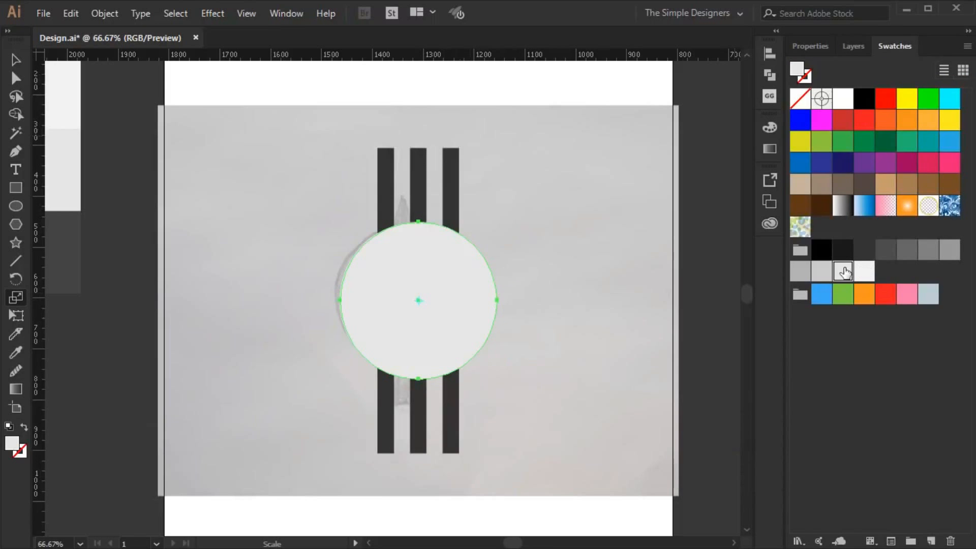
{"action": "left_click", "coordinate": [822, 275]}
{"action": "left_click", "coordinate": [803, 272]}
{"action": "left_click", "coordinate": [928, 251]}
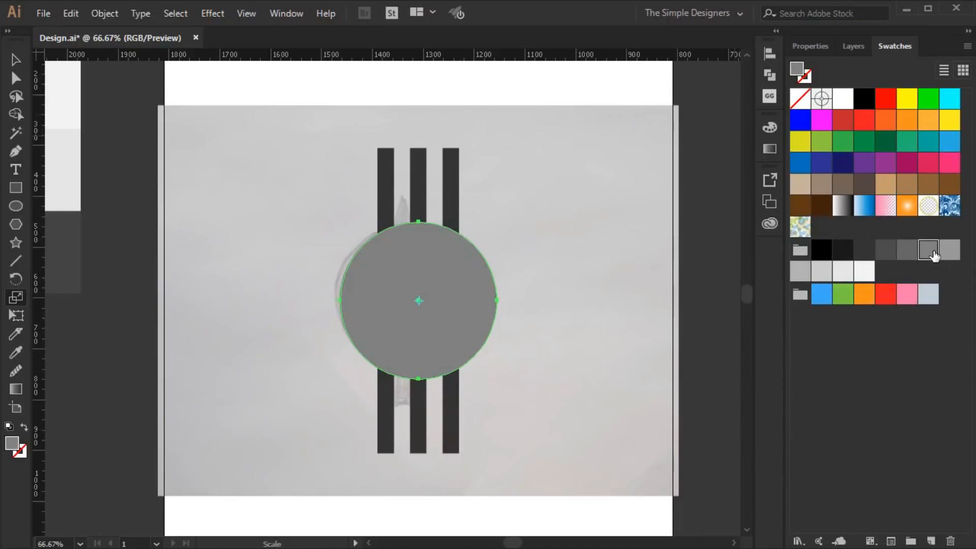
- Create a concentric copy of the grey circle scaled by 61.8%, and repeat the transformation twice for progressively smaller circles
{"action": "left_click", "coordinate": [810, 46]}
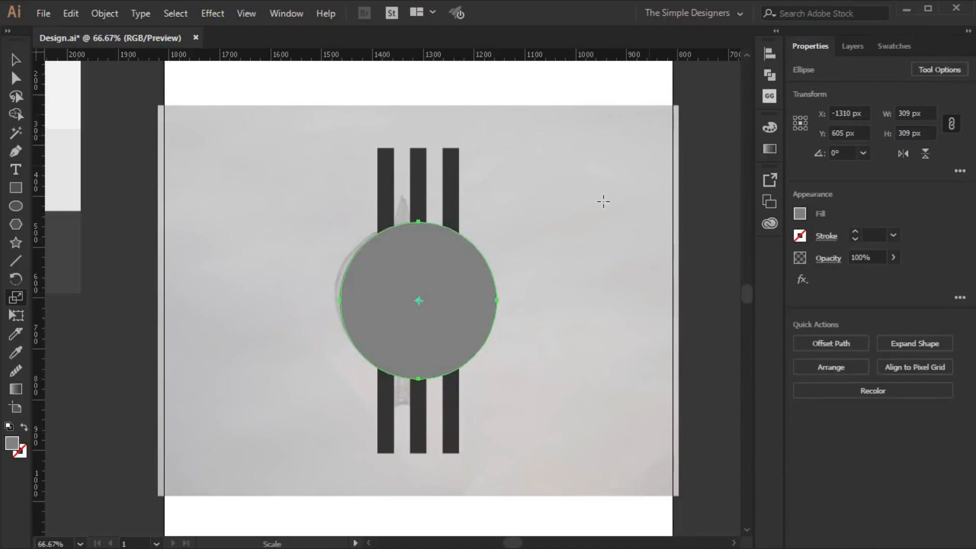
{"action": "left_click", "coordinate": [418, 301], "text": "alt"}
{"action": "left_click", "coordinate": [443, 405]}
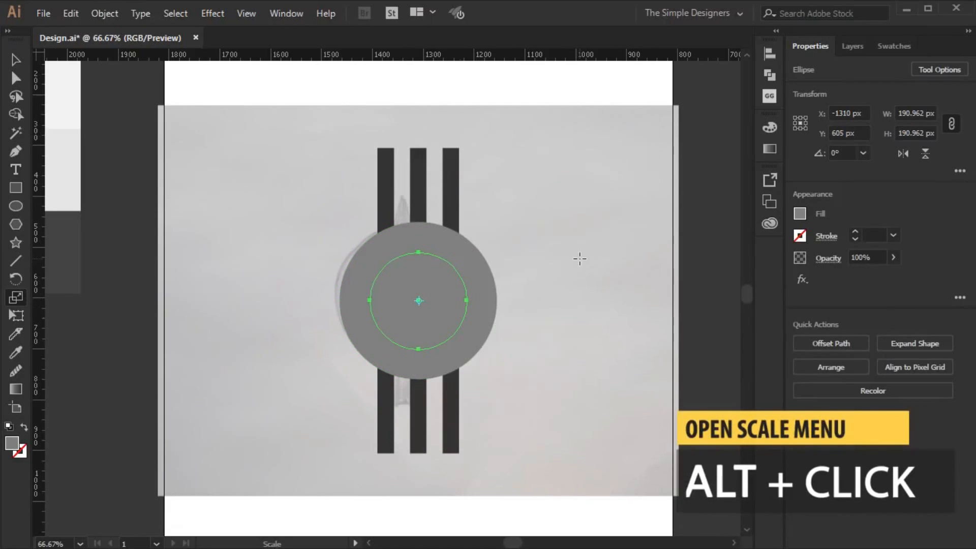
{"action": "key", "text": "v"}
{"action": "left_click", "coordinate": [576, 250]}
{"action": "left_click", "coordinate": [435, 298]}
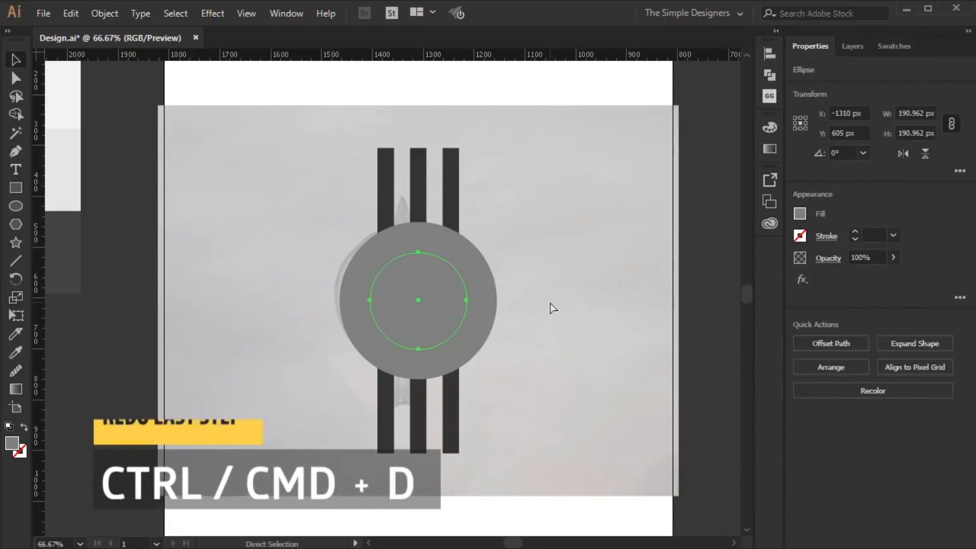
{"action": "key", "text": "ctrl+d"}
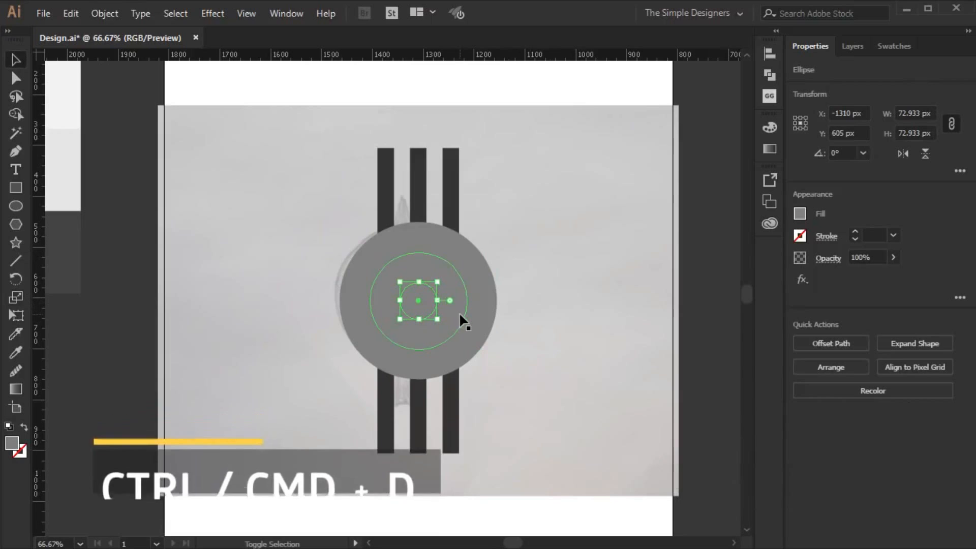
- Delete the two intermediate concentric circles, leaving the large grey circle and the smallest one
{"action": "left_click", "coordinate": [462, 322], "text": "shift"}
{"action": "left_click", "coordinate": [462, 319]}
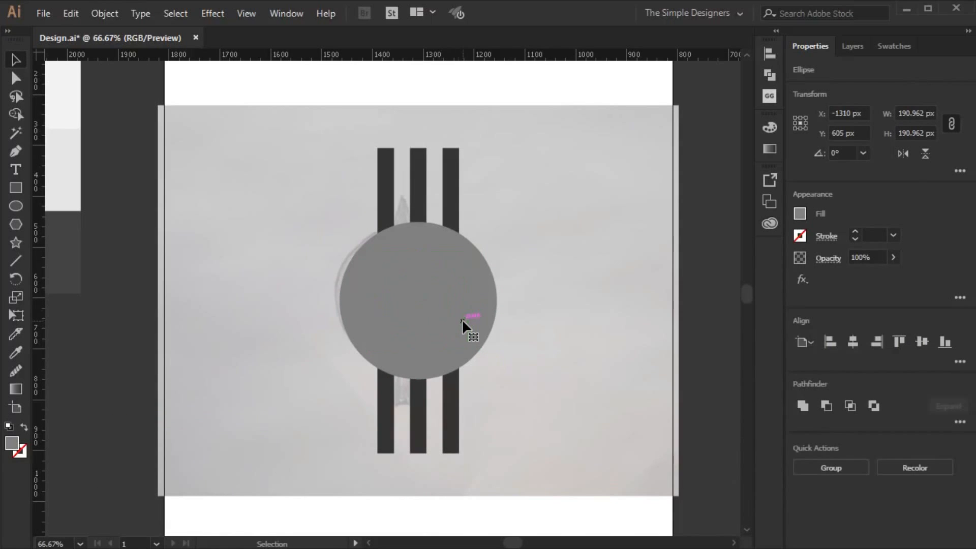
{"action": "left_click", "coordinate": [422, 316]}
- Fill the smallest circle with the red swatch
{"action": "left_click", "coordinate": [851, 49]}
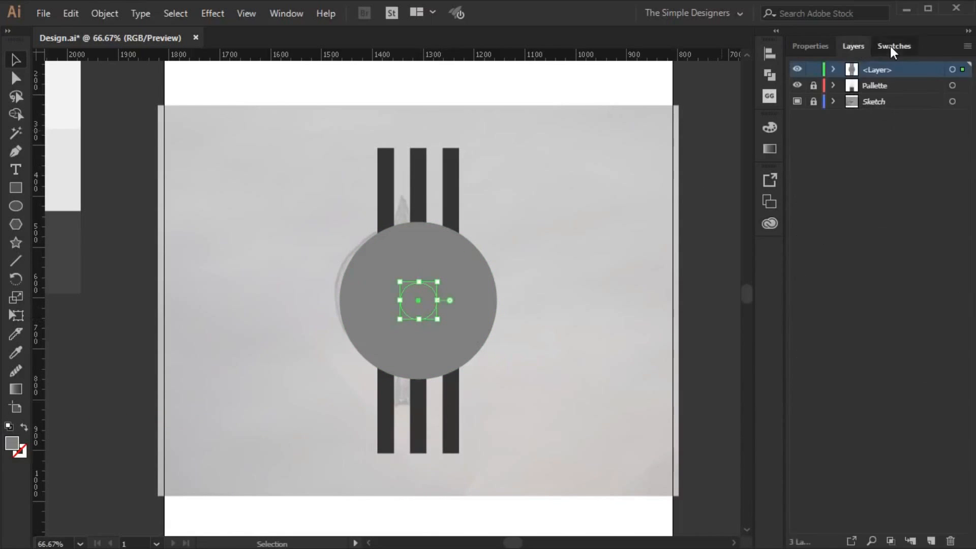
{"action": "left_click", "coordinate": [894, 46]}
{"action": "left_click", "coordinate": [886, 99]}
- Place red circle copies just above the grey circle and inside its lower edge, and move the central one just below that edge
{"action": "left_click_drag", "start_coordinate": [434, 304], "coordinate": [419, 203]}
{"action": "left_click", "coordinate": [417, 299]}
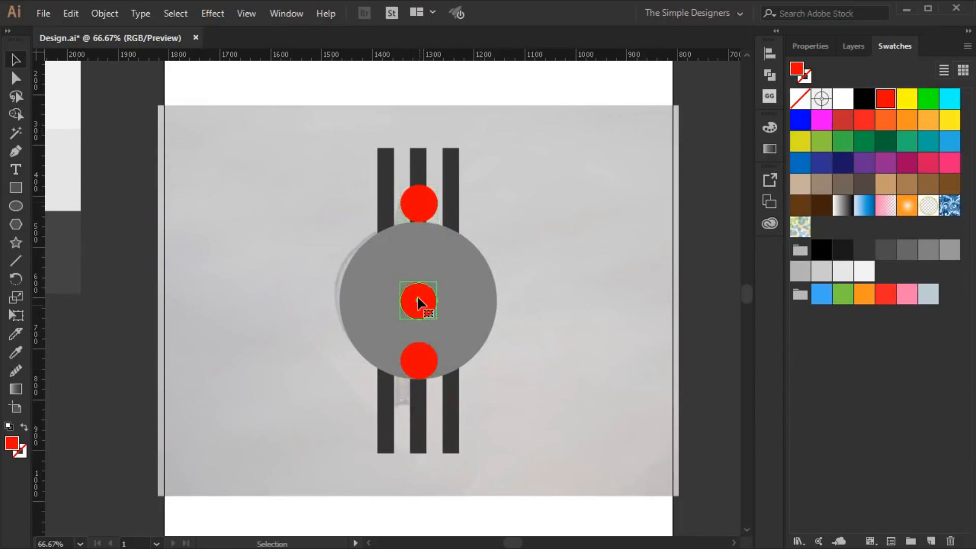
{"action": "left_click_drag", "start_coordinate": [417, 299], "coordinate": [417, 396]}
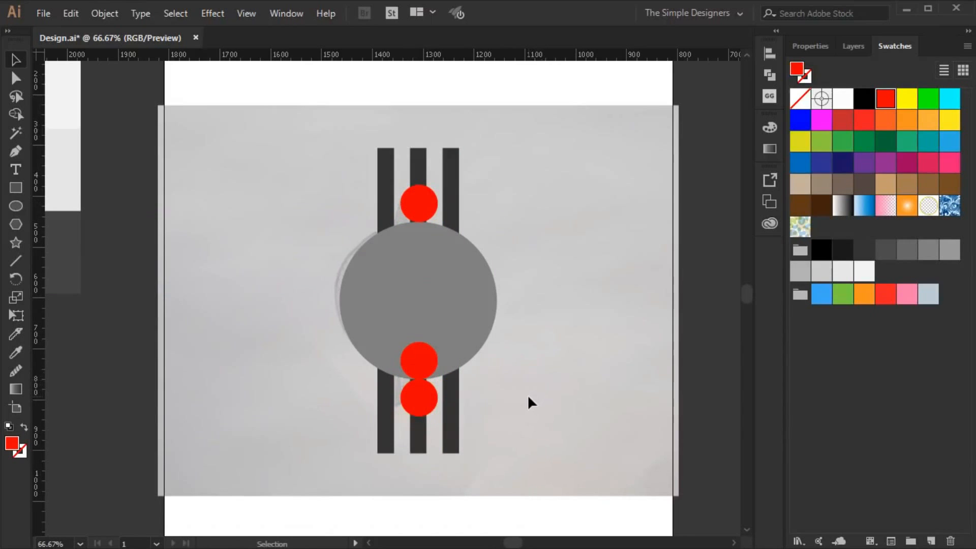
- Duplicate the large grey circle twice downward, aligned to the two lower red circles, and fill the lowest copy with a lighter grey
{"action": "left_click_drag", "start_coordinate": [450, 307], "coordinate": [449, 422]}
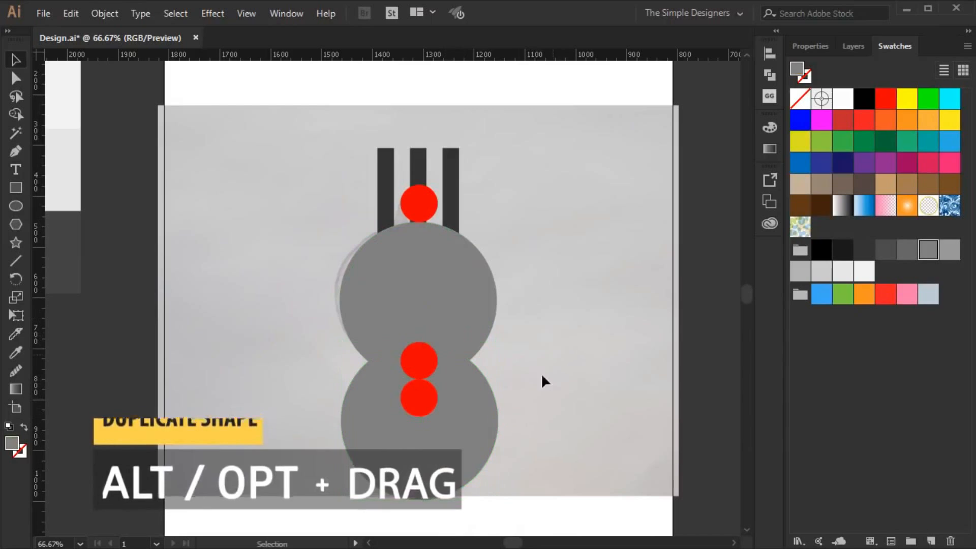
{"action": "left_click", "coordinate": [949, 252]}
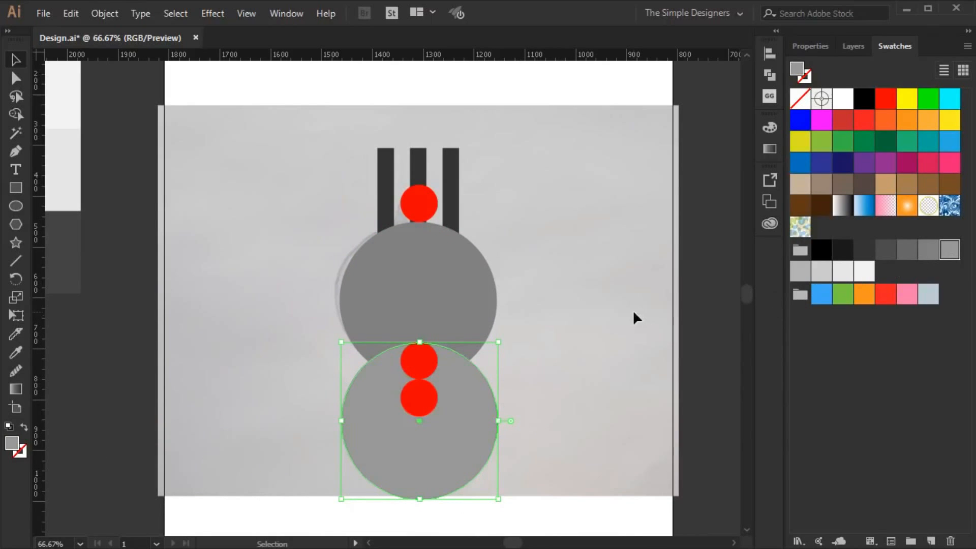
{"action": "left_click", "coordinate": [440, 300]}
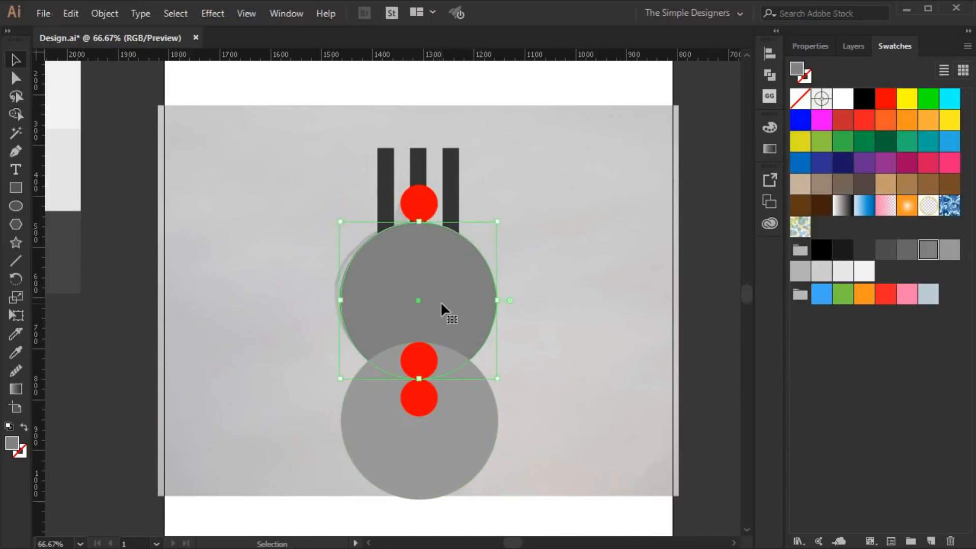
{"action": "left_click_drag", "start_coordinate": [441, 305], "coordinate": [445, 342]}
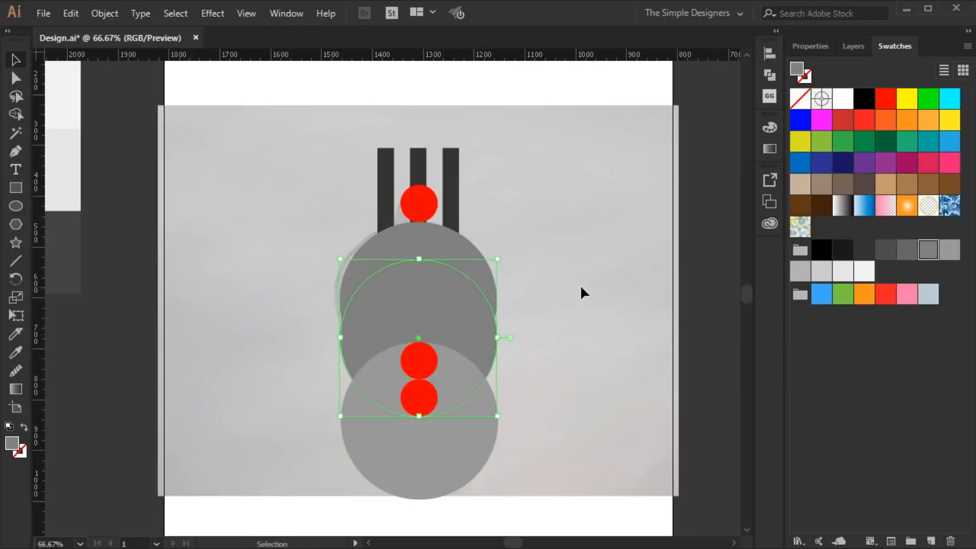
- Delete the two lower red circles used as spacing guides
{"action": "left_click", "coordinate": [582, 290]}
{"action": "left_click", "coordinate": [426, 366]}
{"action": "left_click", "coordinate": [419, 402], "text": "shift"}
{"action": "key", "text": "Delete"}
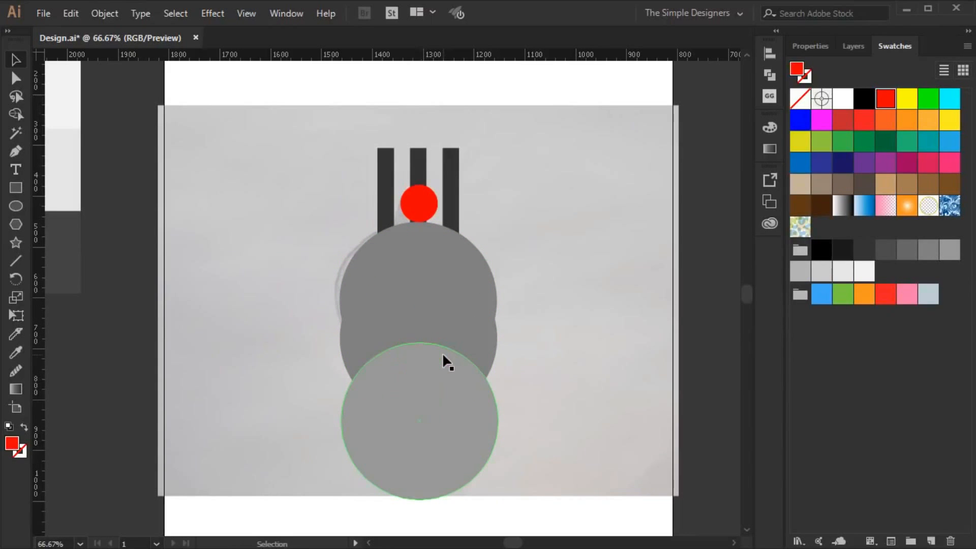
- Reduce the middle grey circle's opacity to 58% and the upper grey circle's opacity to 47%
{"action": "left_click", "coordinate": [443, 316]}
{"action": "left_click", "coordinate": [811, 46]}
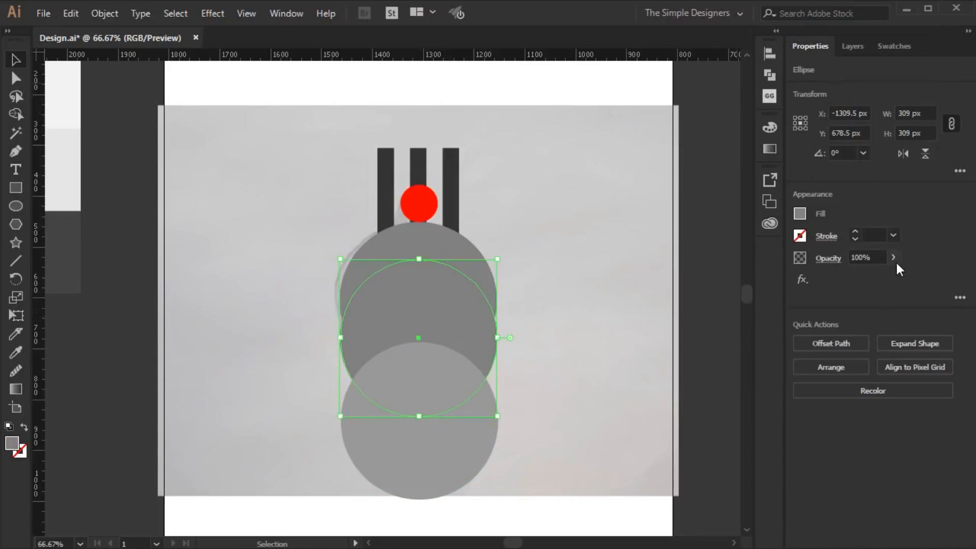
{"action": "left_click", "coordinate": [610, 299]}
{"action": "left_click", "coordinate": [472, 262]}
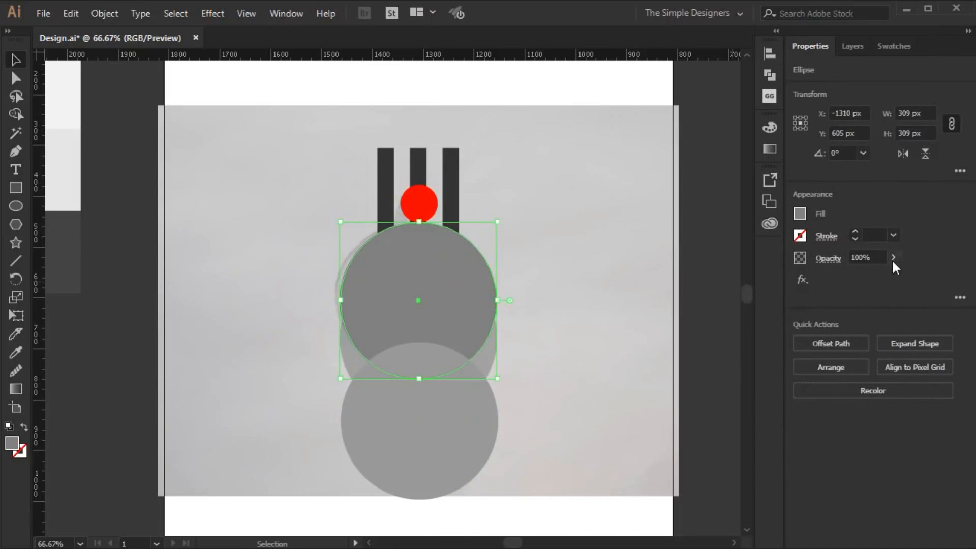
{"action": "left_click", "coordinate": [635, 260]}
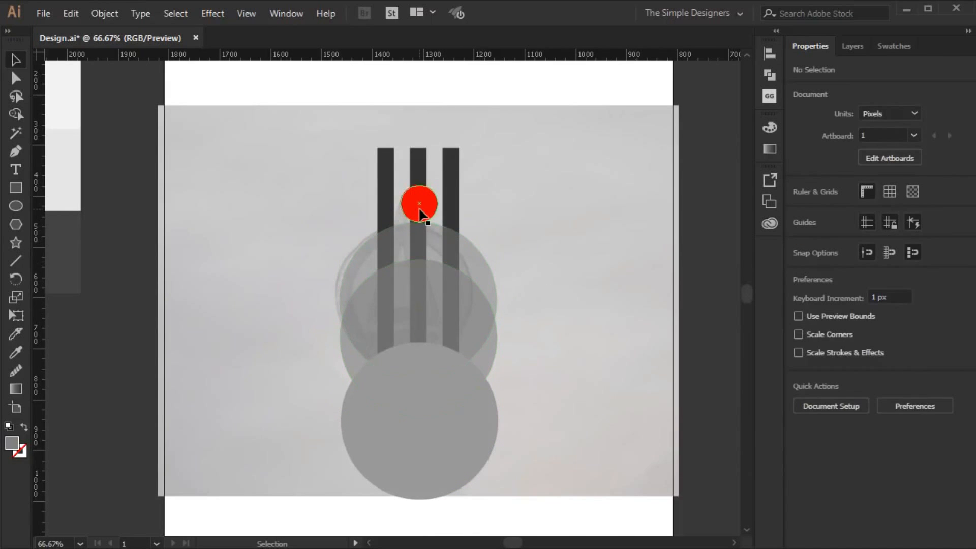
- Ungroup the three bars and use the Shape Builder to trim the middle bar at the bottom edge of the middle circle
{"action": "left_click", "coordinate": [426, 160]}
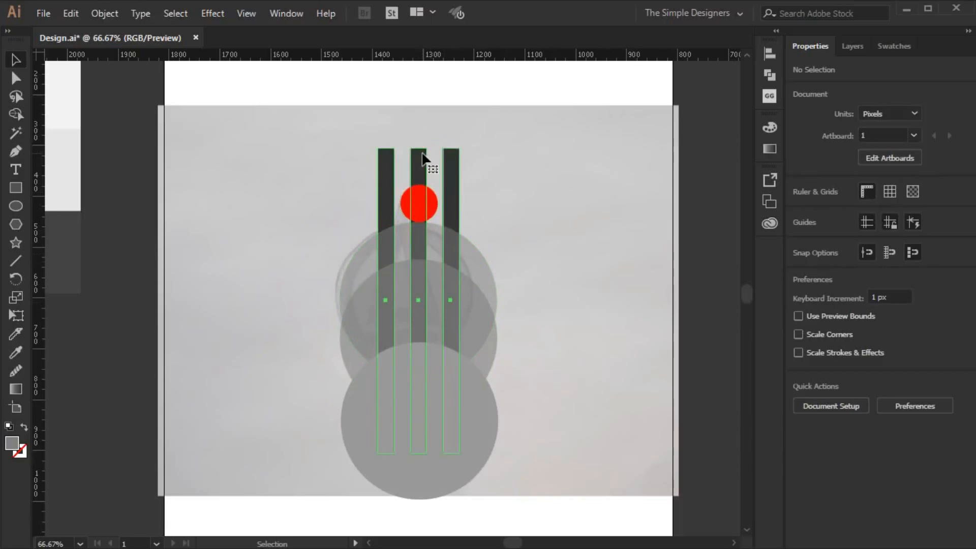
{"action": "left_click", "coordinate": [481, 303]}
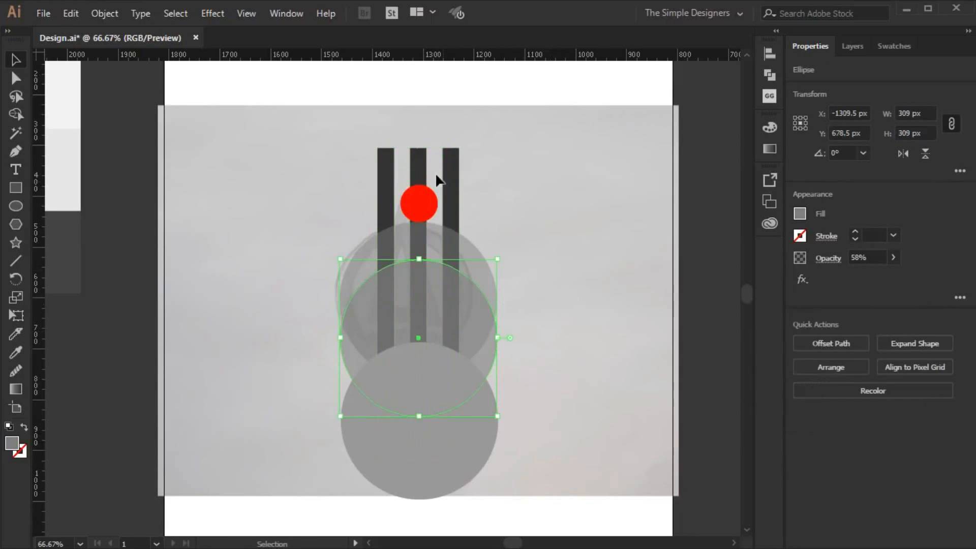
{"action": "left_click", "coordinate": [423, 168], "text": "shift"}
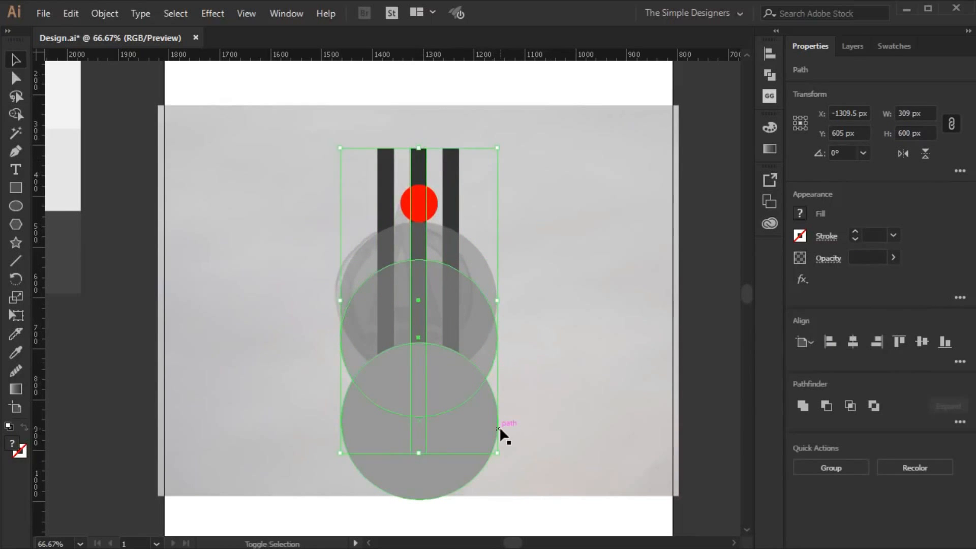
{"action": "key", "text": "shift+m"}
{"action": "key", "text": "v"}
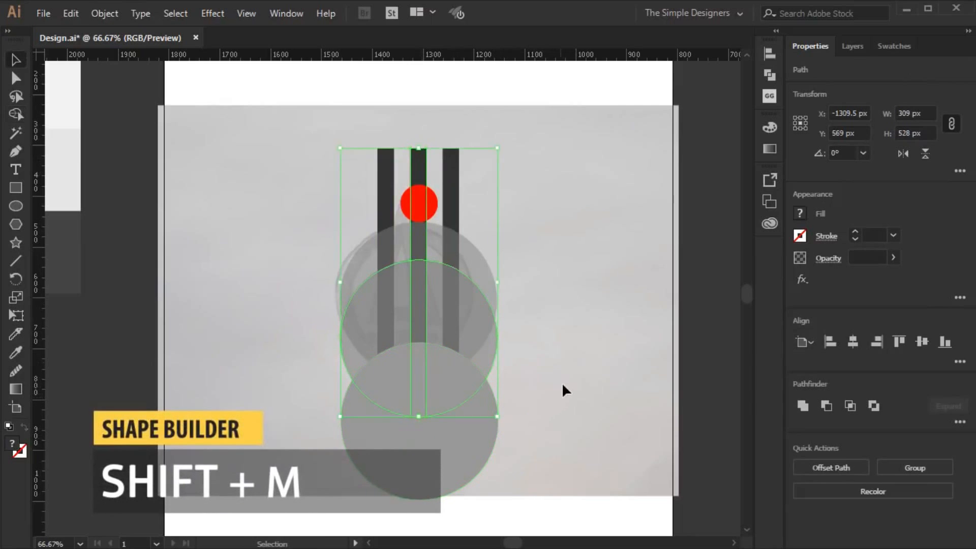
- Delete the middle grey circle used for trimming the bar
{"action": "left_click", "coordinate": [562, 383]}
{"action": "left_click", "coordinate": [495, 357]}
{"action": "key", "text": "Delete"}
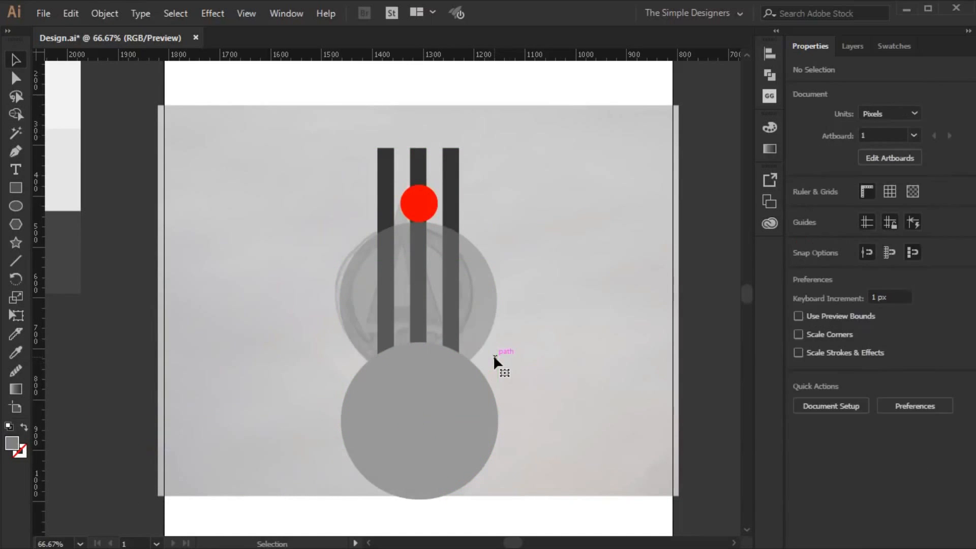
- Give the upper circle a black 32 pt stroke aligned to the outside
{"action": "left_click", "coordinate": [484, 319]}
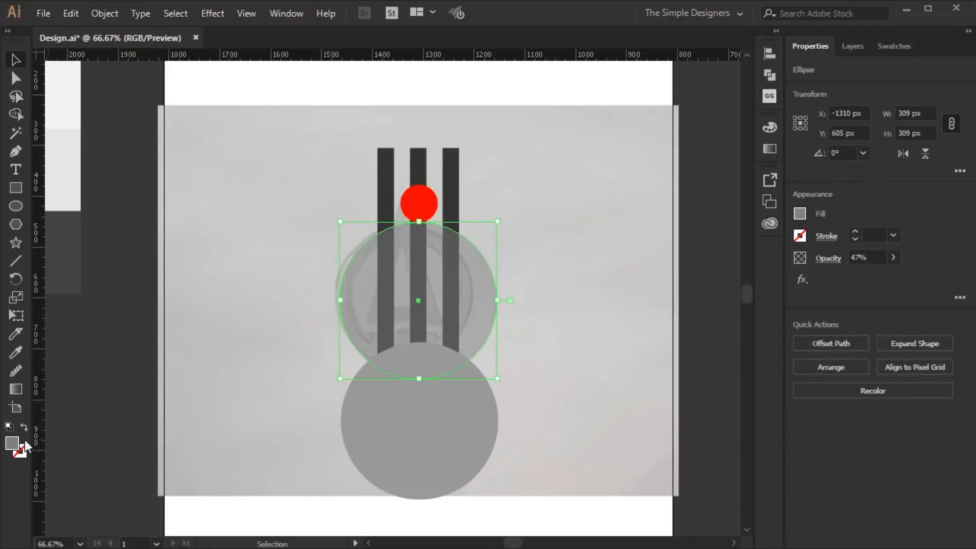
{"action": "left_click", "coordinate": [856, 231]}
{"action": "left_click", "coordinate": [882, 233]}
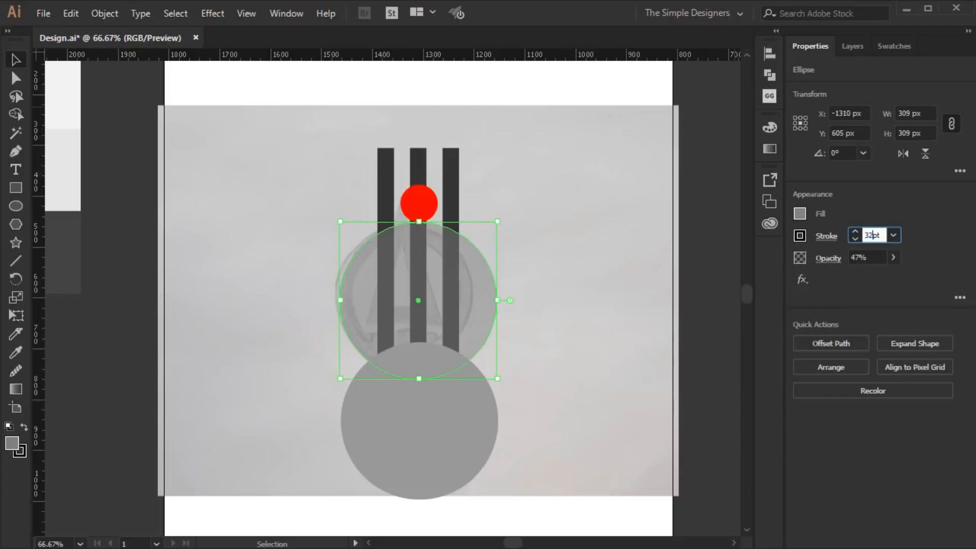
{"action": "type", "text": "32pt"}
{"action": "key", "text": "Return"}
{"action": "left_click", "coordinate": [827, 237]}
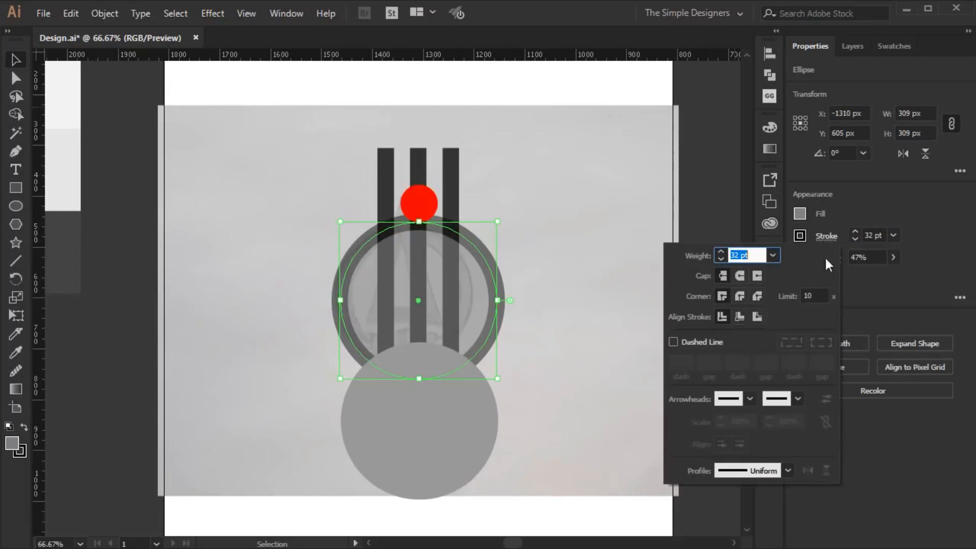
{"action": "left_click", "coordinate": [744, 316]}
{"action": "left_click", "coordinate": [760, 316]}
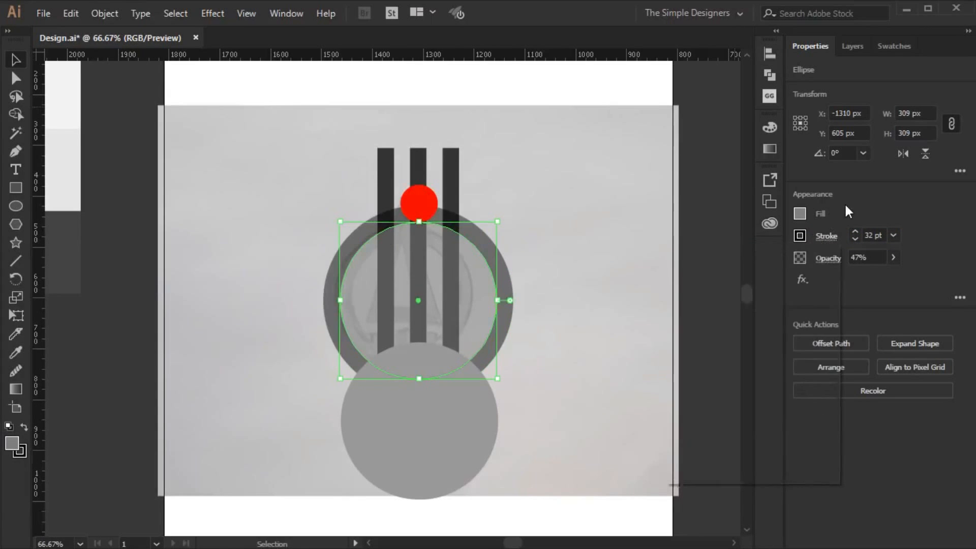
- Copy the upper circle's stroke, fill and opacity to the lower circle with the Eyedropper
{"action": "left_click", "coordinate": [465, 410]}
{"action": "key", "text": "i"}
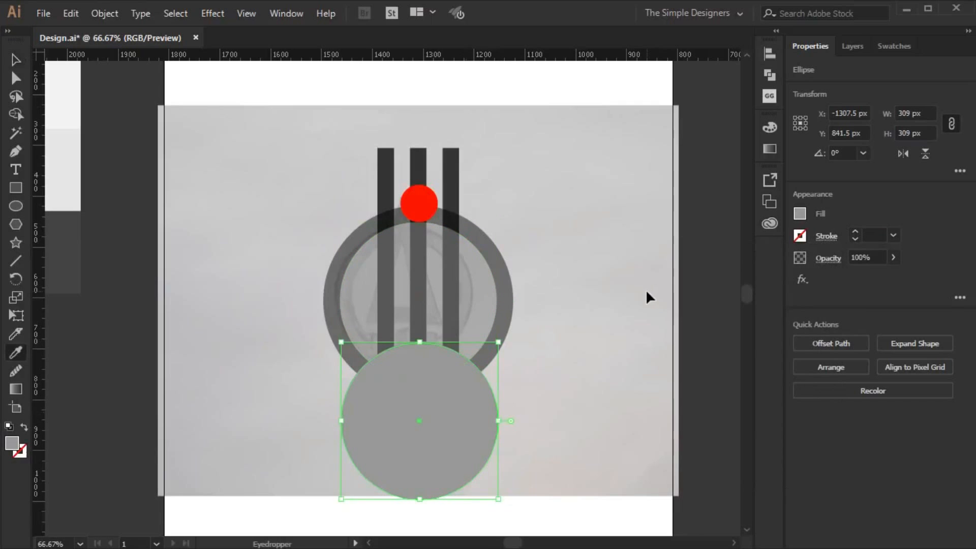
{"action": "left_click", "coordinate": [507, 282]}
- Select both stroked circles and set their fill to none
{"action": "key", "text": "v"}
{"action": "left_click", "coordinate": [474, 300], "text": "shift"}
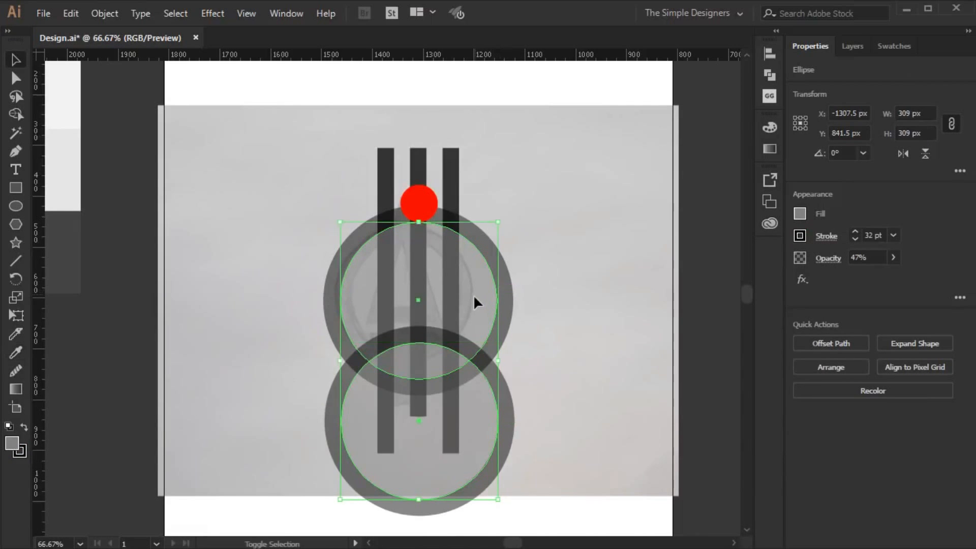
{"action": "double_click", "coordinate": [12, 444]}
{"action": "left_click", "coordinate": [910, 194]}
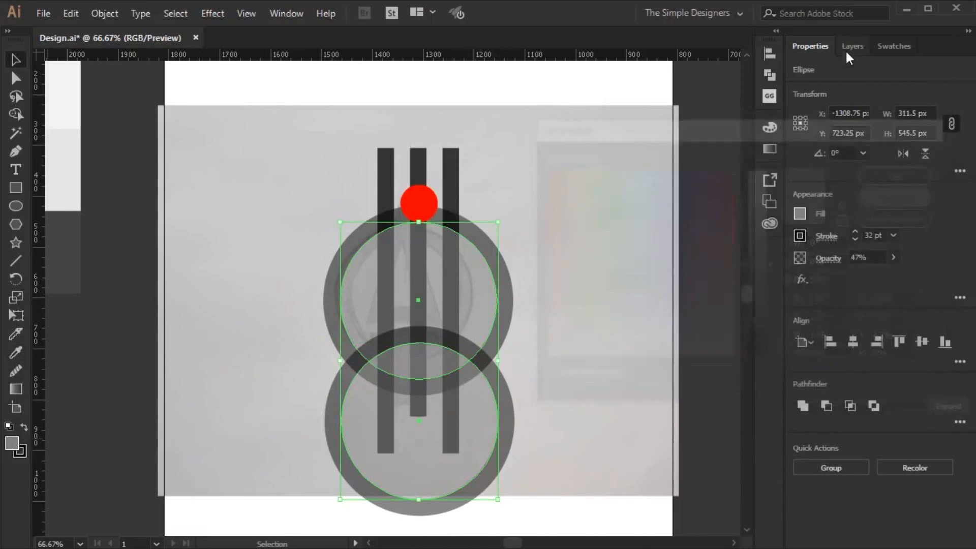
{"action": "left_click", "coordinate": [895, 45]}
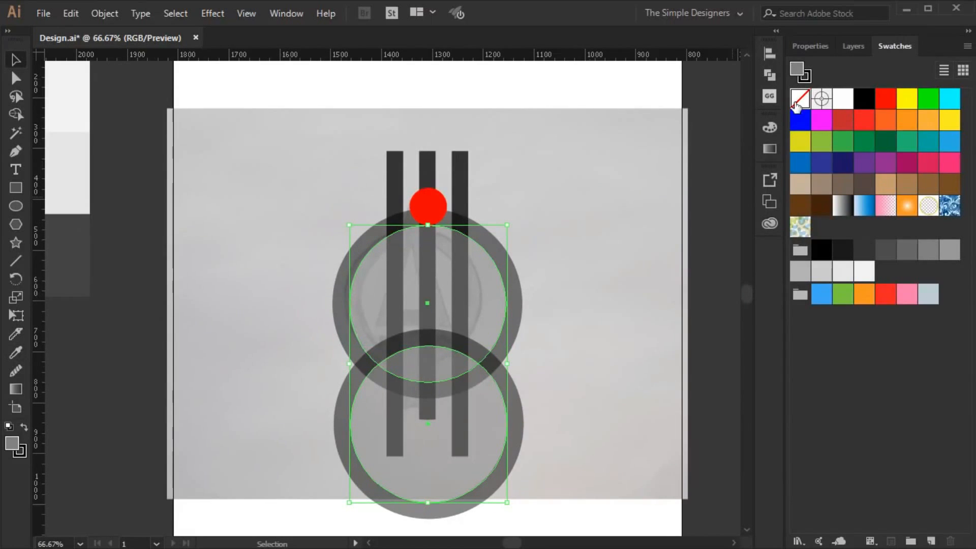
{"action": "left_click", "coordinate": [797, 104]}
- Offset the lower circle's path by 32 px with mitered joins to add a larger concentric outlined circle
{"action": "left_click", "coordinate": [610, 380]}
{"action": "left_click", "coordinate": [443, 350]}
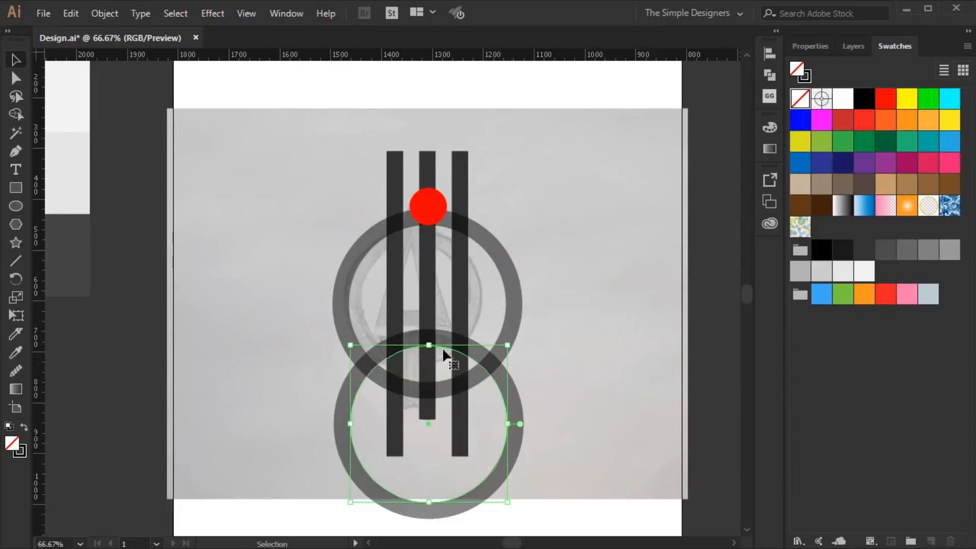
{"action": "left_click", "coordinate": [104, 13]}
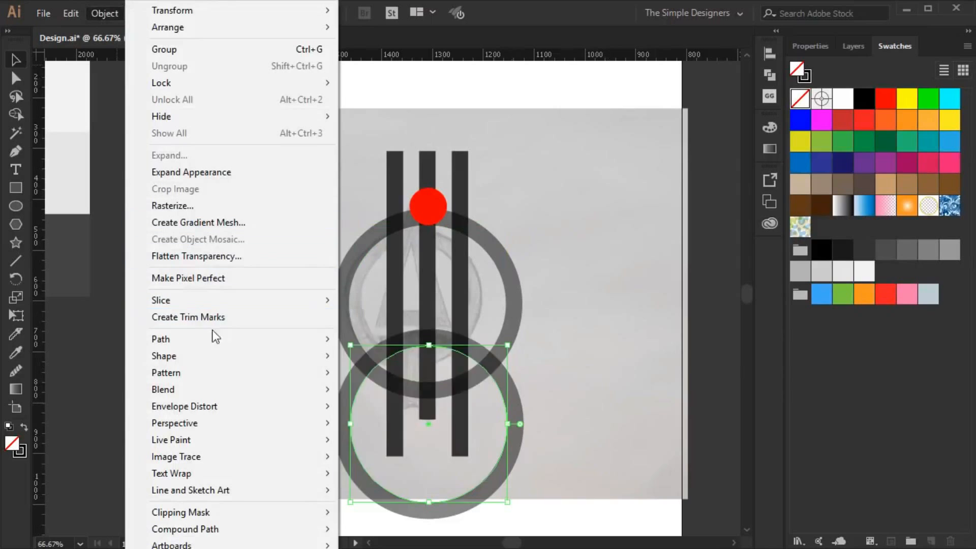
{"action": "mouse_move", "coordinate": [291, 346]}
{"action": "left_click", "coordinate": [428, 395]}
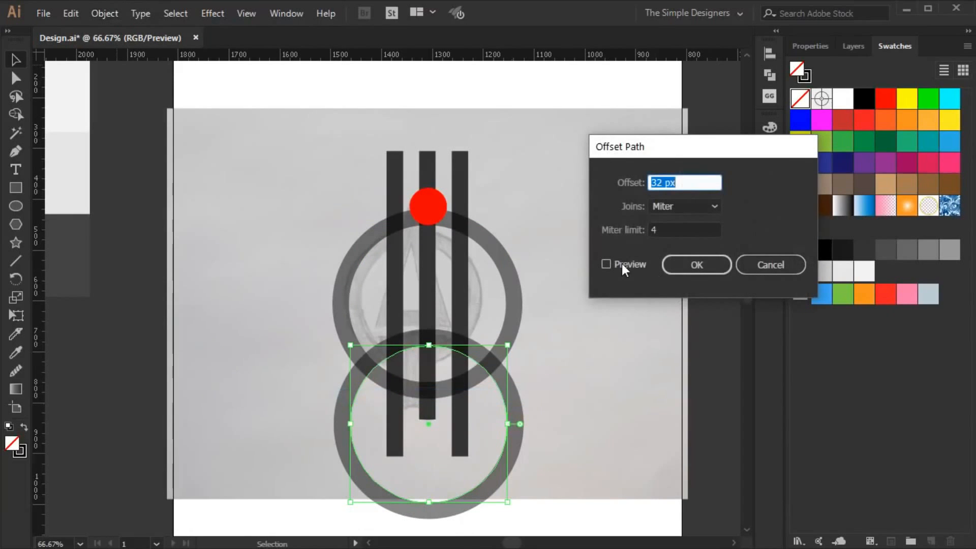
{"action": "left_click", "coordinate": [691, 265]}
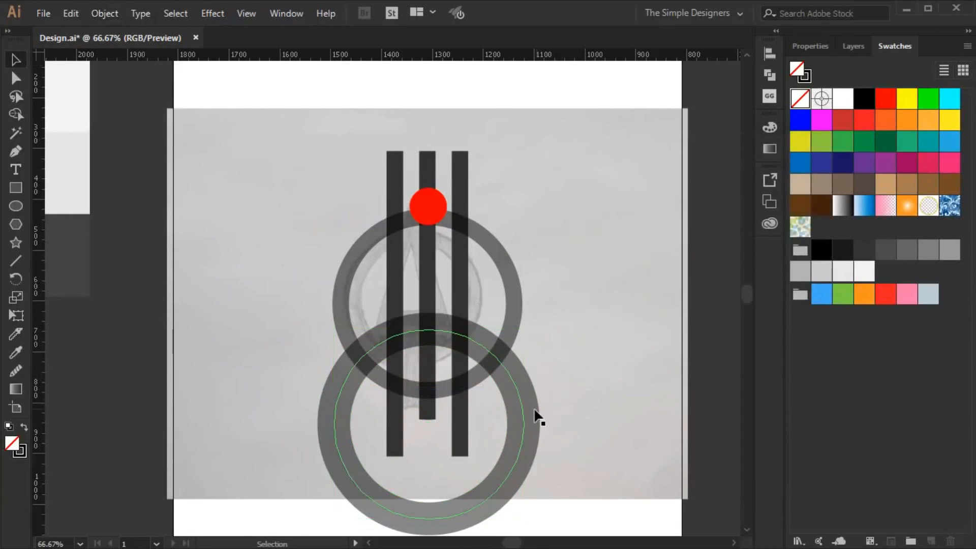
{"action": "left_click", "coordinate": [609, 401]}
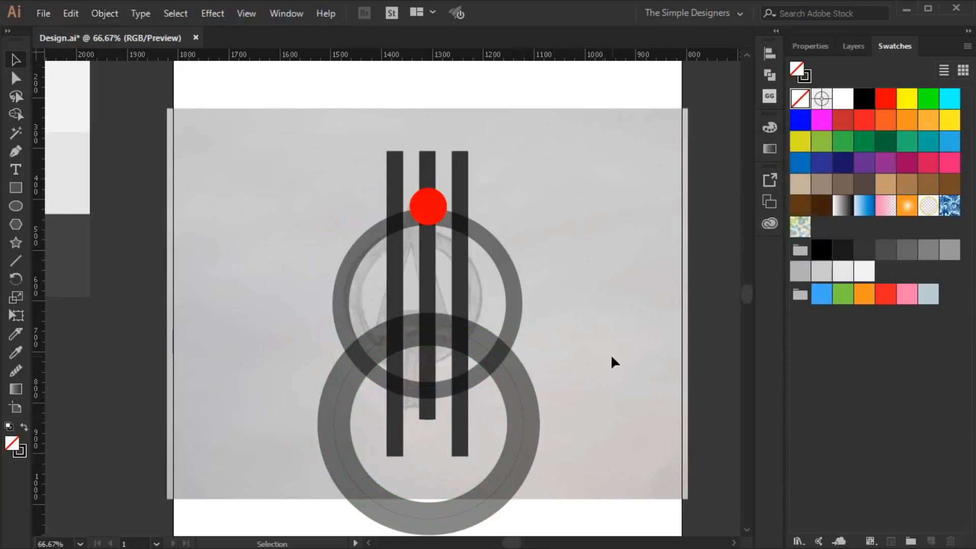
- Duplicate the outer bar in place and rotate the copy about its intersection with the lower circle until its upper end reaches the middle bar
{"action": "left_click", "coordinate": [400, 280]}
{"action": "key", "text": "ctrl+c"}
{"action": "key", "text": "ctrl+f"}
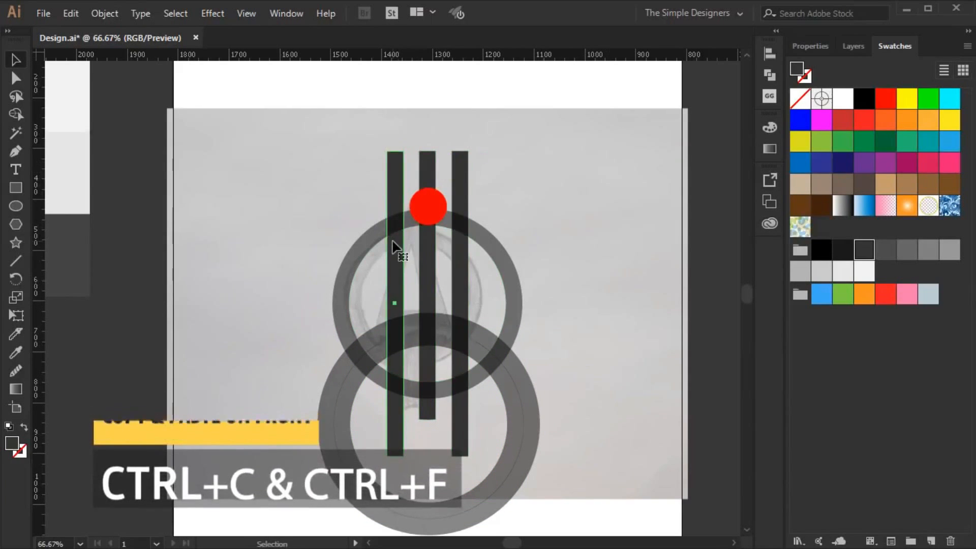
{"action": "left_click", "coordinate": [433, 280], "text": "shift"}
{"action": "key", "text": "ctrl+1"}
{"action": "key", "text": "r"}
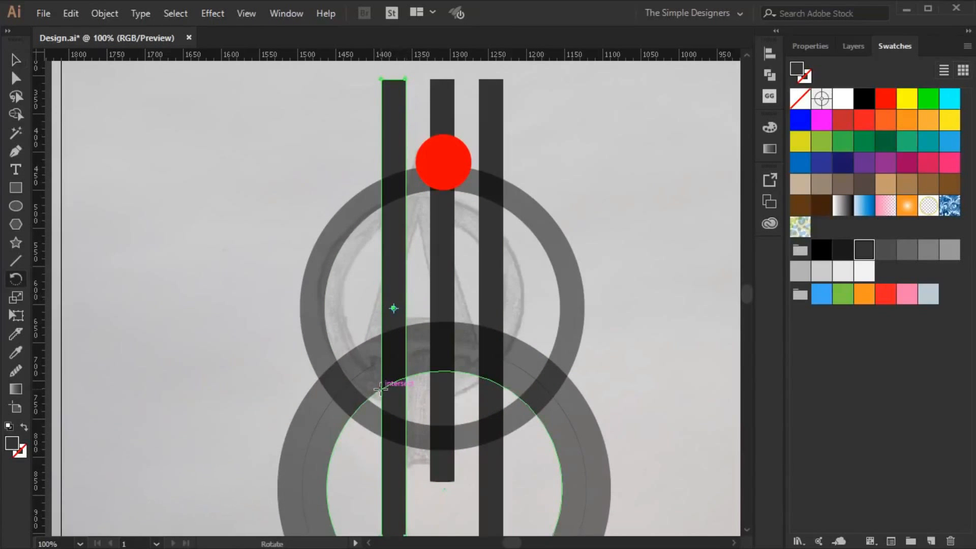
{"action": "left_click_drag", "start_coordinate": [401, 84], "coordinate": [457, 94]}
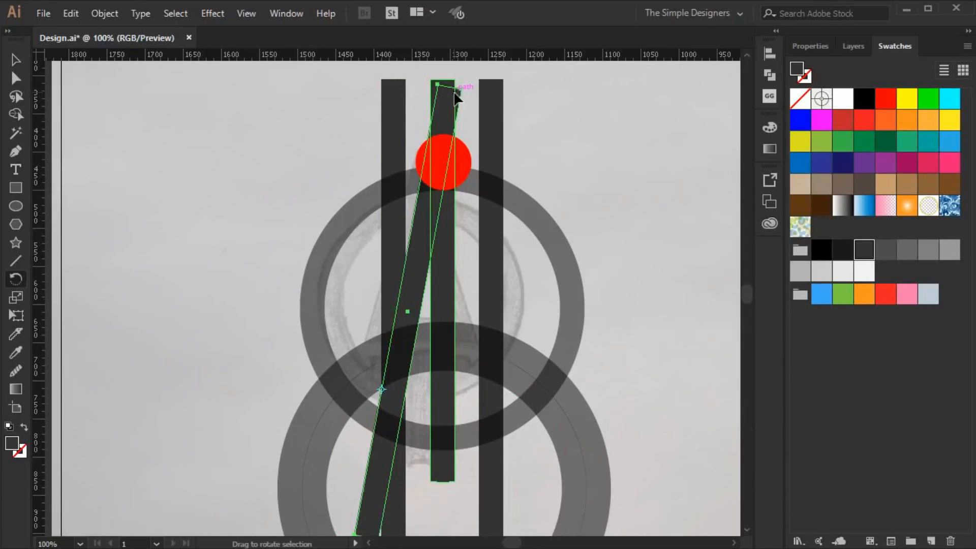
{"action": "key", "text": "v"}
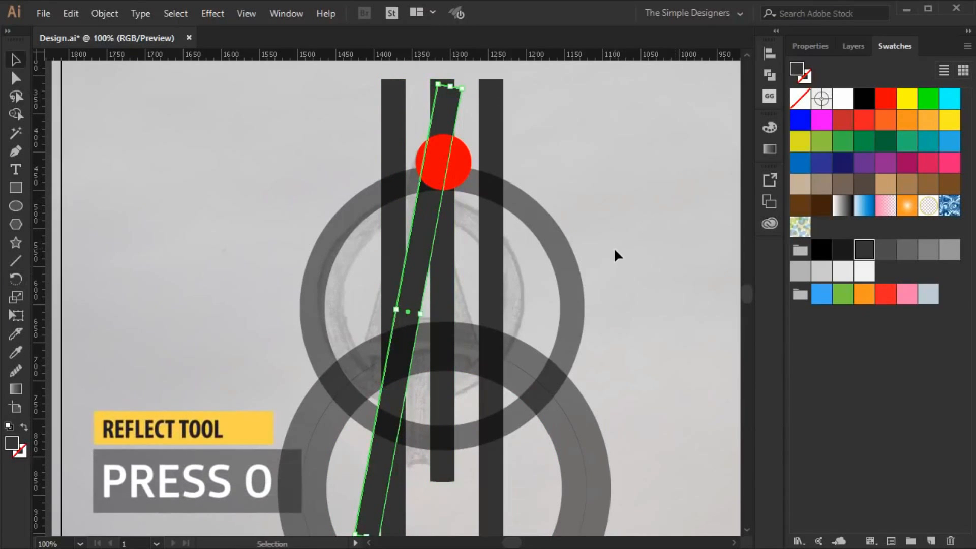
- Reflect a copy of the slanted bar across the vertical axis through the top anchor of the lower inner circle
{"action": "key", "text": "o"}
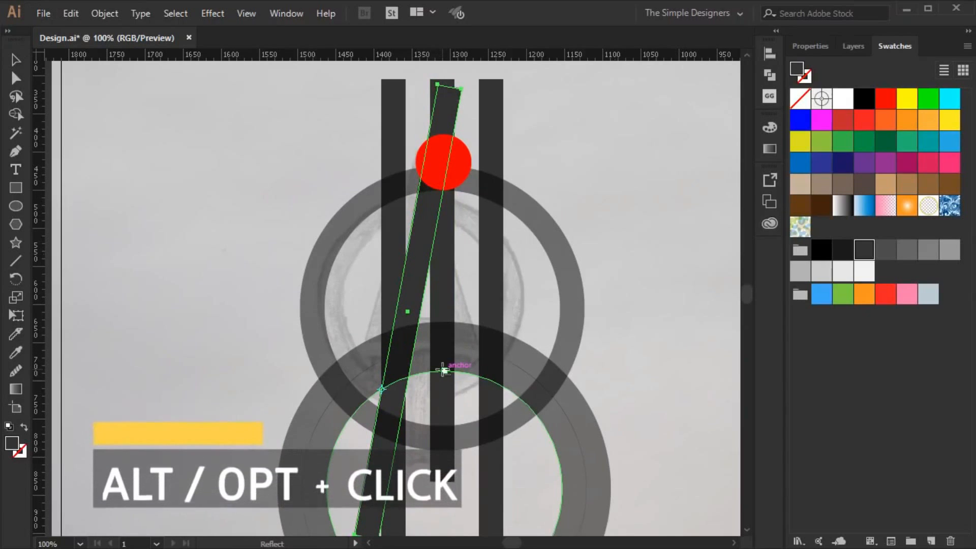
{"action": "left_click", "coordinate": [443, 370], "text": "alt"}
{"action": "left_click", "coordinate": [510, 378]}
{"action": "key", "text": "v"}
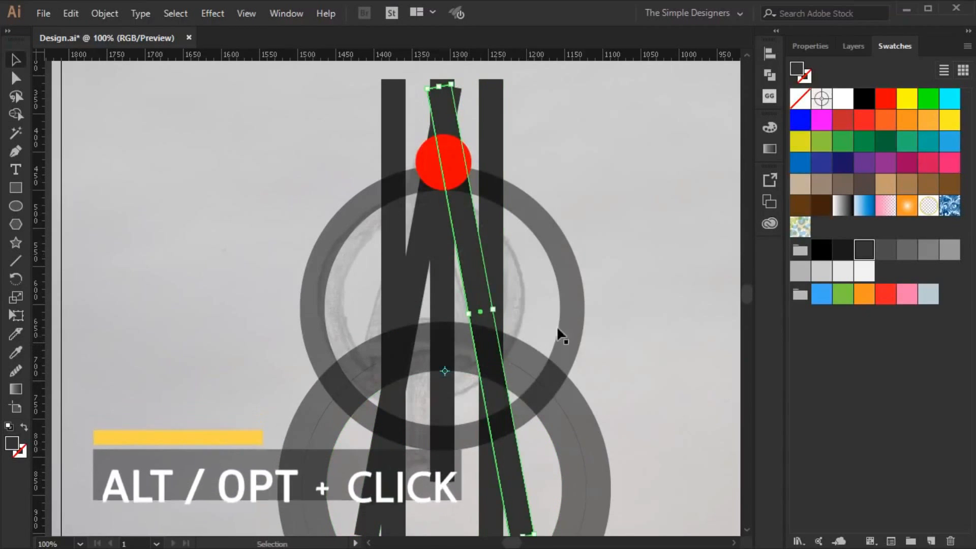
- Expand the appearance of both lower concentric circles so their strokes become filled shapes
{"action": "left_click", "coordinate": [653, 281]}
{"action": "scroll", "coordinate": [653, 283], "scroll_direction": "down", "scroll_amount": 1}
{"action": "left_click", "coordinate": [611, 376]}
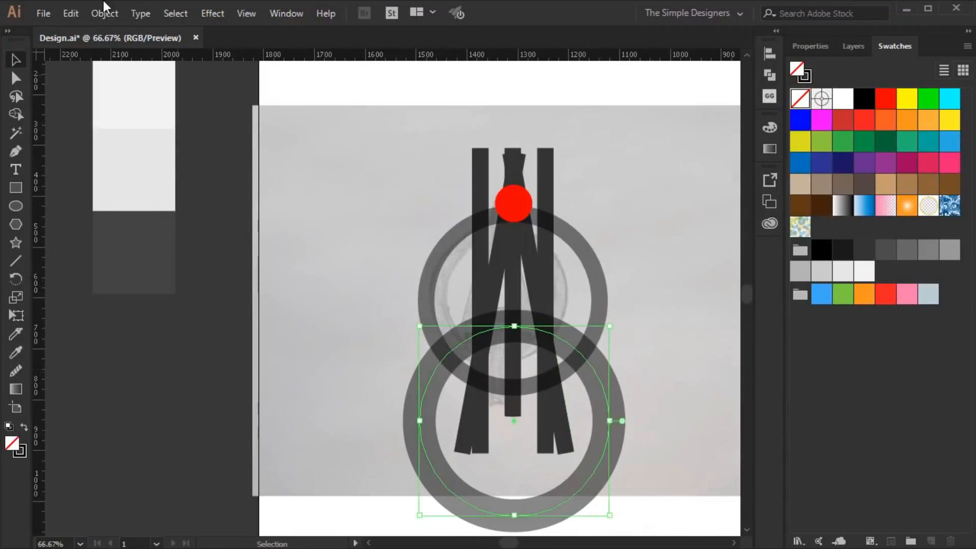
{"action": "left_click", "coordinate": [105, 14]}
{"action": "left_click", "coordinate": [168, 170]}
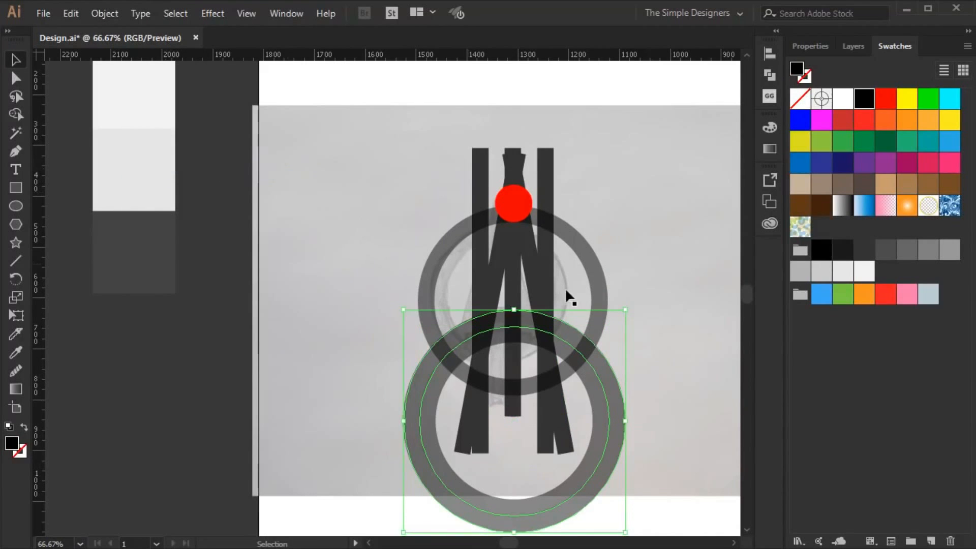
{"action": "left_click", "coordinate": [628, 363]}
{"action": "left_click", "coordinate": [587, 375]}
{"action": "left_click", "coordinate": [104, 13]}
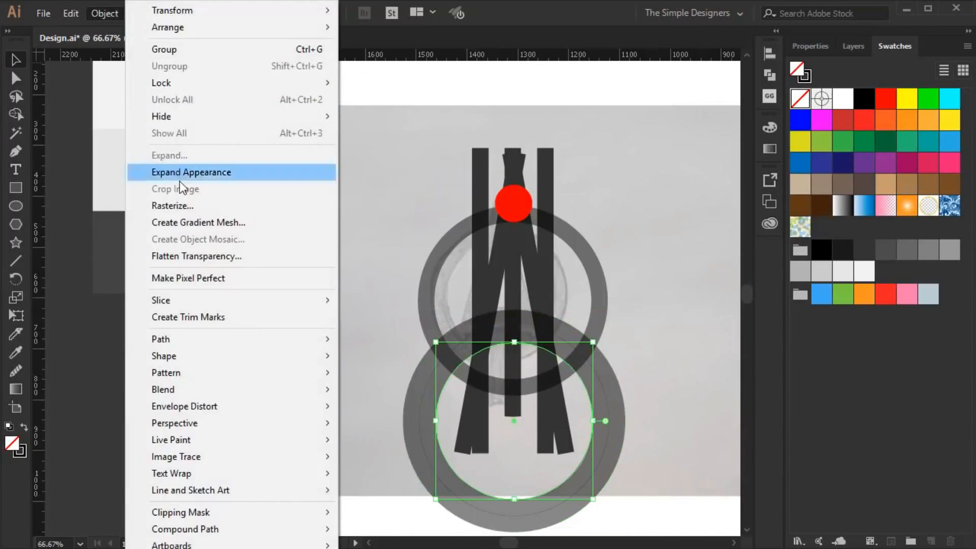
{"action": "left_click", "coordinate": [173, 169]}
{"action": "left_click", "coordinate": [631, 322]}
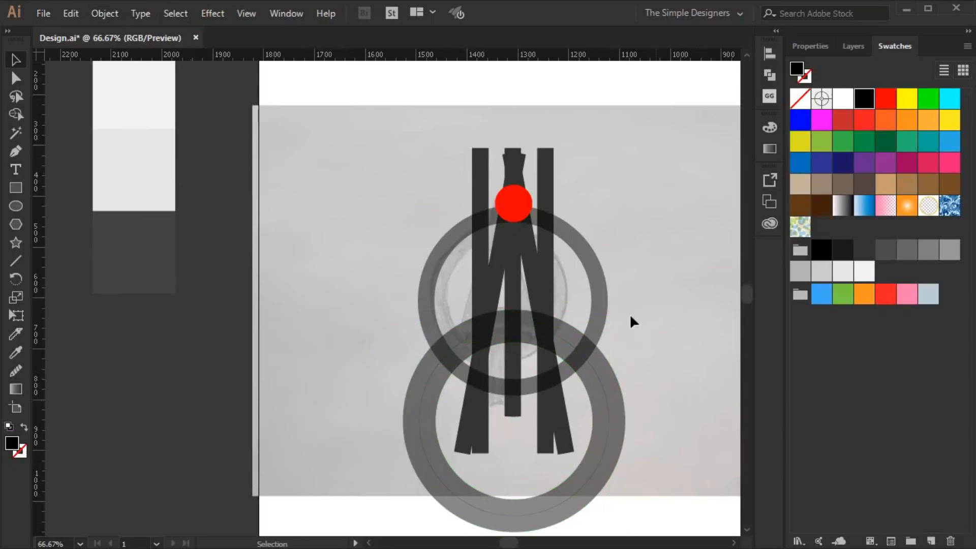
- Expand the appearance of the upper circle's stroke into a filled ring
{"action": "left_click", "coordinate": [578, 288]}
{"action": "left_click", "coordinate": [104, 14]}
{"action": "left_click", "coordinate": [173, 173]}
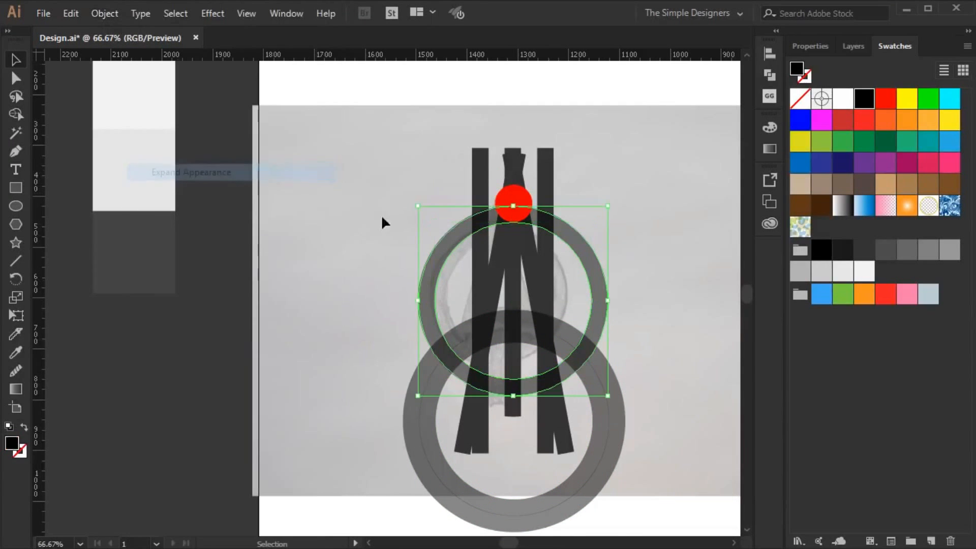
{"action": "left_click", "coordinate": [693, 264]}
- Give all the bars, rings and the dot the same dark grey fill and 100% opacity
{"action": "left_click_drag", "start_coordinate": [674, 433], "coordinate": [378, 180]}
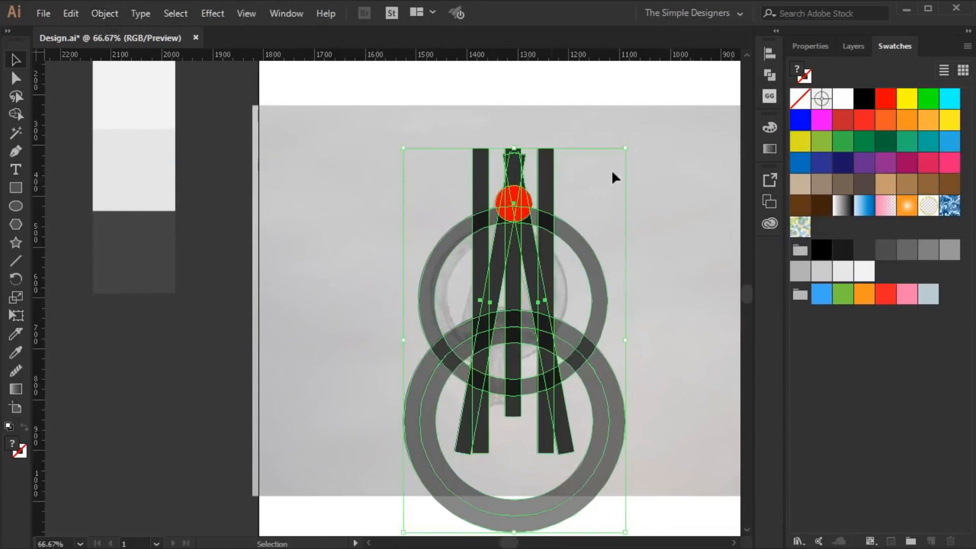
{"action": "left_click", "coordinate": [852, 46]}
{"action": "left_click", "coordinate": [894, 46]}
{"action": "left_click", "coordinate": [864, 249]}
{"action": "left_click", "coordinate": [822, 49]}
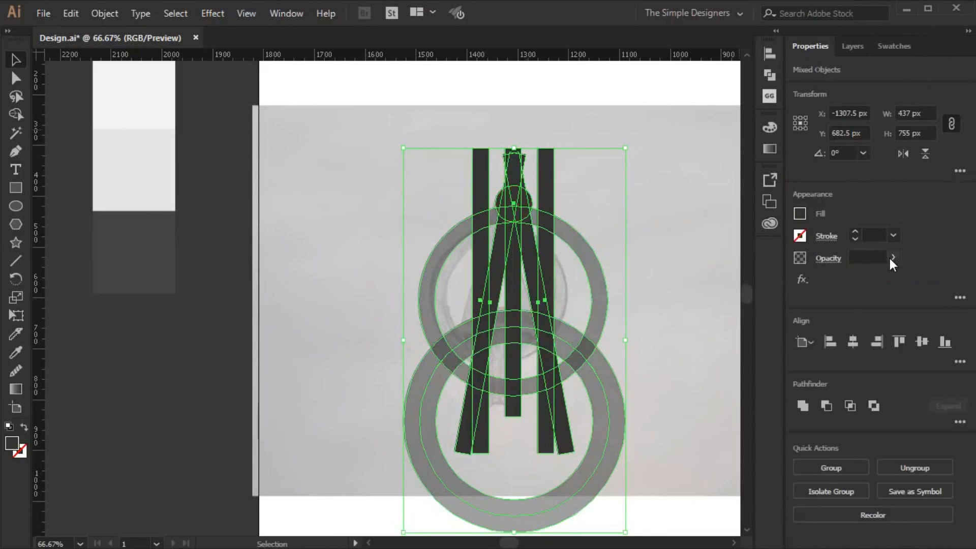
{"action": "left_click_drag", "start_coordinate": [837, 275], "coordinate": [919, 300]}
{"action": "left_click", "coordinate": [678, 277]}
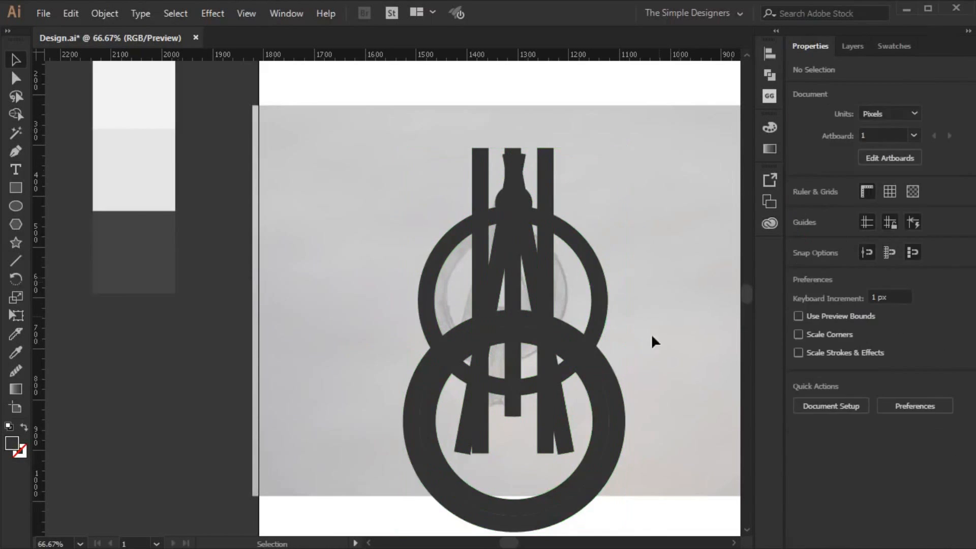
- Select all the logo shapes and remove the middle and slanted bar pieces above the dot with the Shape Builder
{"action": "left_click_drag", "start_coordinate": [683, 478], "coordinate": [337, 191]}
{"action": "key", "text": "shift+m"}
{"action": "scroll", "coordinate": [517, 168], "scroll_direction": "up", "scroll_amount": 5}
{"action": "left_click_drag", "start_coordinate": [522, 148], "coordinate": [601, 109]}
{"action": "scroll", "coordinate": [542, 214], "scroll_direction": "down", "scroll_amount": 2}
{"action": "scroll", "coordinate": [575, 127], "scroll_direction": "up", "scroll_amount": 2}
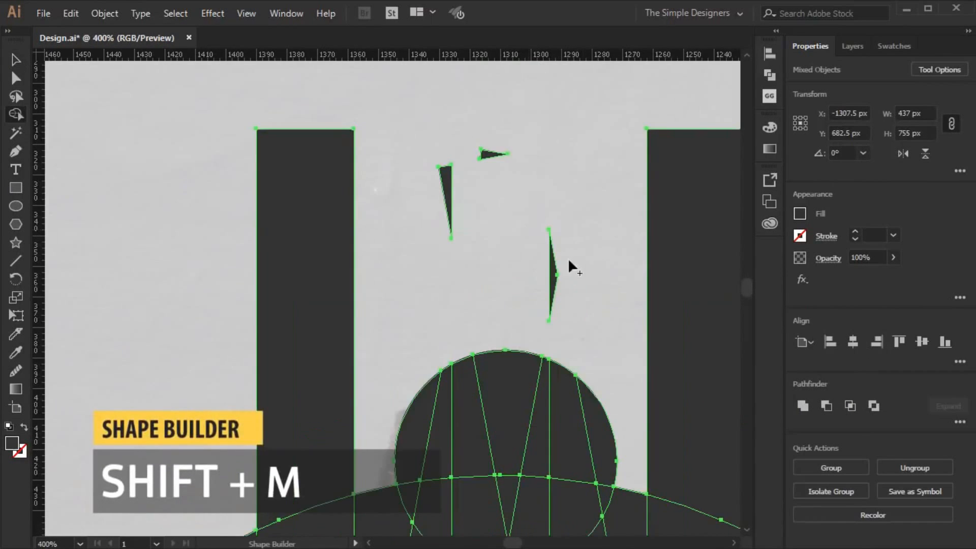
{"action": "left_click_drag", "start_coordinate": [569, 258], "coordinate": [499, 152]}
- Remove the dot's side slivers outside the slanted bars above the upper ring
{"action": "scroll", "coordinate": [536, 198], "scroll_direction": "down", "scroll_amount": 2}
{"action": "scroll", "coordinate": [556, 356], "scroll_direction": "up", "scroll_amount": 2}
{"action": "scroll", "coordinate": [593, 255], "scroll_direction": "down", "scroll_amount": 1}
{"action": "left_click_drag", "start_coordinate": [587, 268], "coordinate": [588, 229]}
{"action": "left_click", "coordinate": [440, 267], "text": "alt"}
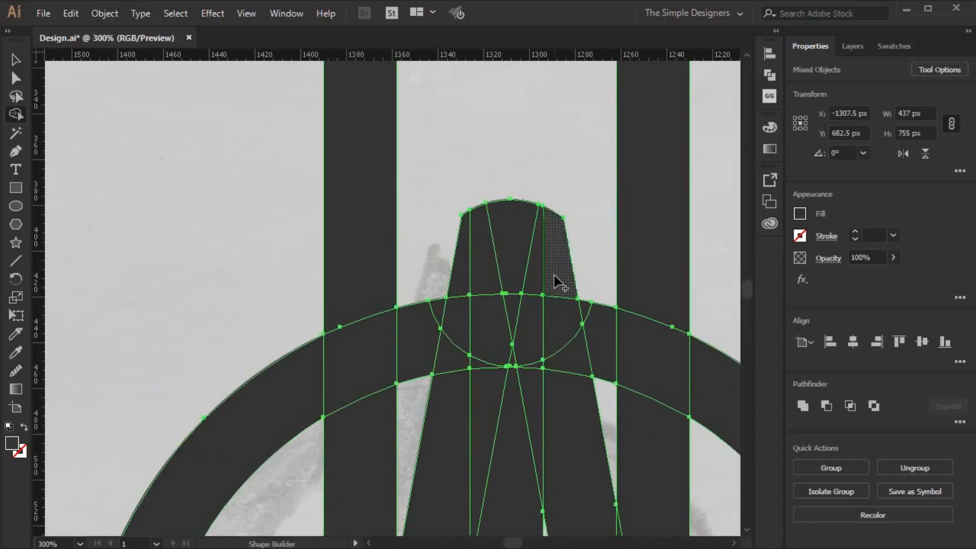
- Merge the fragments of the rounded tip, slanted legs and curved crossbar into one A shape
{"action": "mouse_move", "coordinate": [567, 348]}
{"action": "left_mouse_down"}
{"action": "mouse_move", "coordinate": [519, 264]}
{"action": "mouse_move", "coordinate": [564, 404]}
{"action": "left_mouse_up"}
{"action": "left_click_drag", "start_coordinate": [510, 375], "coordinate": [508, 260]}
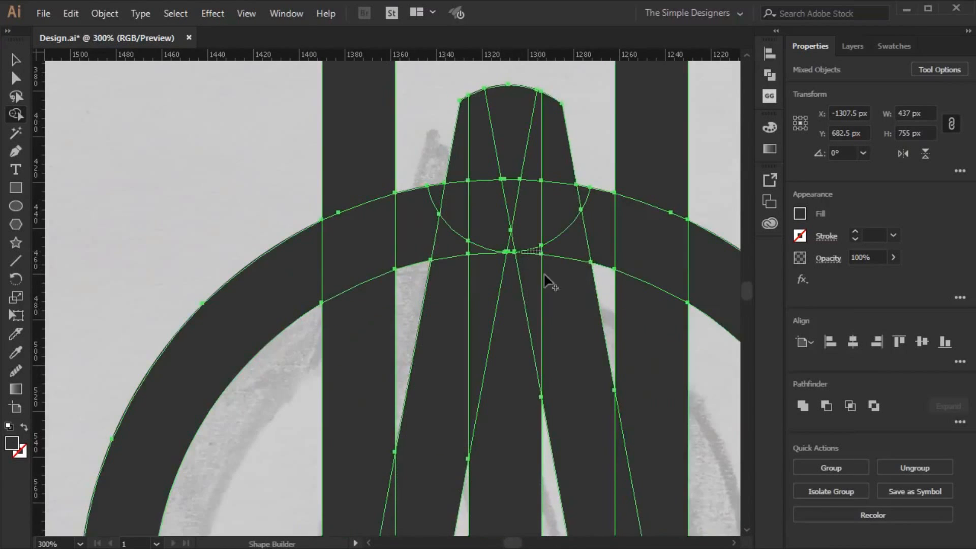
{"action": "mouse_move", "coordinate": [454, 245]}
{"action": "left_mouse_down"}
{"action": "mouse_move", "coordinate": [543, 248]}
{"action": "mouse_move", "coordinate": [510, 148]}
{"action": "left_mouse_up"}
{"action": "left_click_drag", "start_coordinate": [568, 327], "coordinate": [524, 313]}
{"action": "mouse_move", "coordinate": [452, 330]}
{"action": "left_mouse_down"}
{"action": "mouse_move", "coordinate": [539, 233]}
{"action": "mouse_move", "coordinate": [557, 300]}
{"action": "left_mouse_up"}
{"action": "scroll", "coordinate": [555, 333], "scroll_direction": "down", "scroll_amount": 1}
{"action": "left_click_drag", "start_coordinate": [556, 341], "coordinate": [582, 401]}
{"action": "left_click_drag", "start_coordinate": [440, 352], "coordinate": [428, 456]}
{"action": "scroll", "coordinate": [430, 456], "scroll_direction": "up", "scroll_amount": 2}
{"action": "left_click_drag", "start_coordinate": [429, 458], "coordinate": [429, 253]}
{"action": "mouse_move", "coordinate": [435, 260]}
{"action": "left_mouse_down"}
{"action": "mouse_move", "coordinate": [429, 299]}
{"action": "mouse_move", "coordinate": [654, 297]}
{"action": "mouse_move", "coordinate": [447, 305]}
{"action": "left_mouse_up"}
{"action": "left_click_drag", "start_coordinate": [600, 326], "coordinate": [508, 309]}
- Remove the bar segments and lower ring pieces inside the upper ring around the A
{"action": "scroll", "coordinate": [497, 315], "scroll_direction": "down", "scroll_amount": 2}
{"action": "scroll", "coordinate": [405, 294], "scroll_direction": "up", "scroll_amount": 2}
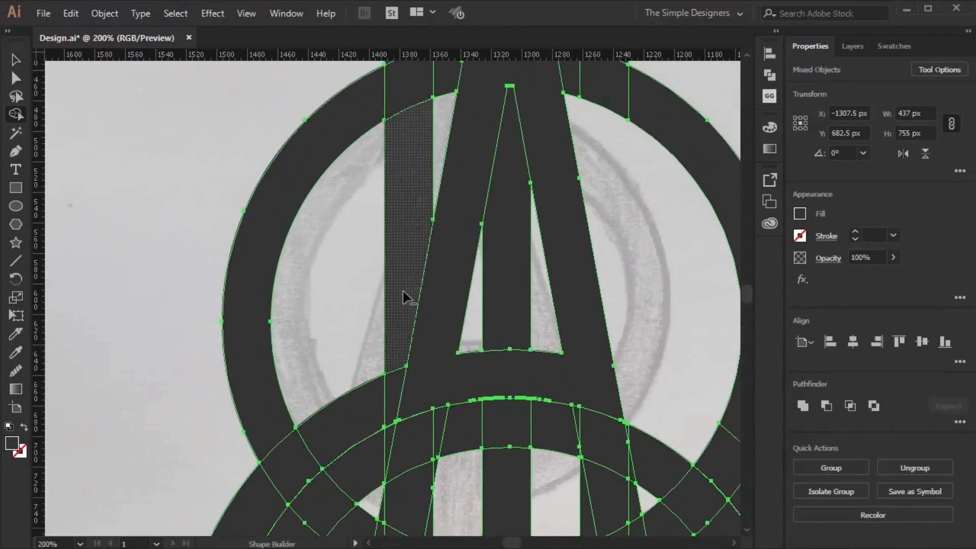
{"action": "scroll", "coordinate": [559, 321], "scroll_direction": "up", "scroll_amount": 1}
{"action": "mouse_move", "coordinate": [676, 311]}
{"action": "left_mouse_down"}
{"action": "mouse_move", "coordinate": [472, 248]}
{"action": "mouse_move", "coordinate": [254, 300]}
{"action": "left_mouse_up"}
{"action": "scroll", "coordinate": [654, 250], "scroll_direction": "up", "scroll_amount": 4}
{"action": "scroll", "coordinate": [529, 329], "scroll_direction": "down", "scroll_amount": 3}
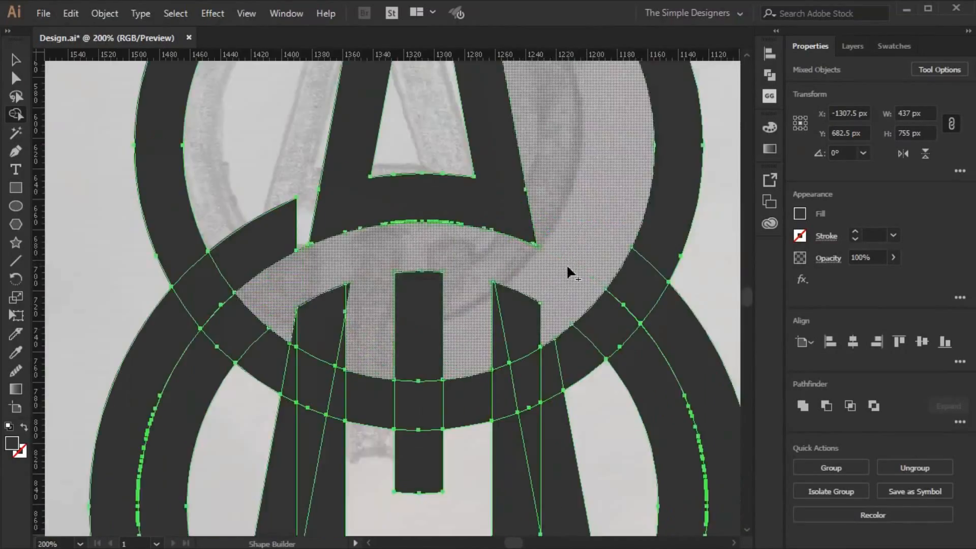
{"action": "scroll", "coordinate": [421, 276], "scroll_direction": "up", "scroll_amount": 2}
{"action": "scroll", "coordinate": [336, 224], "scroll_direction": "down", "scroll_amount": 3}
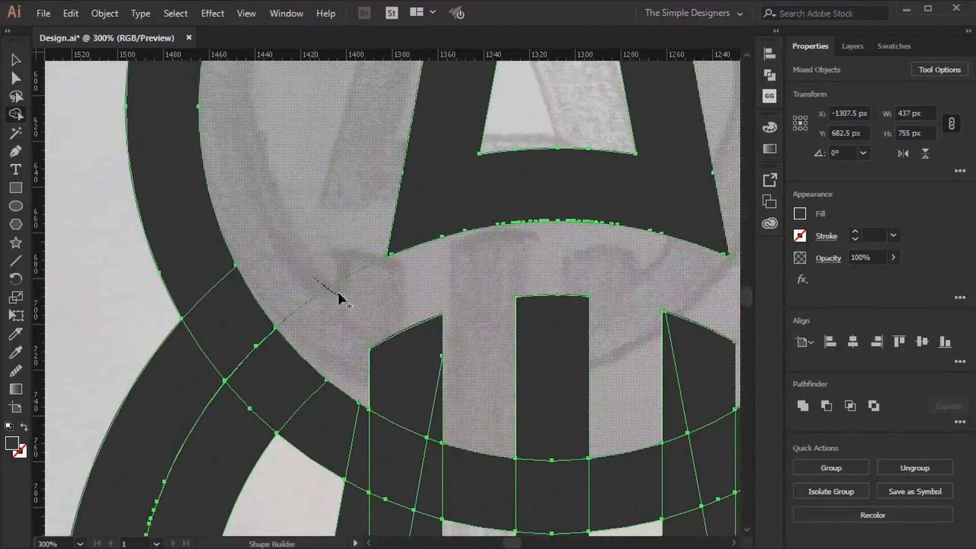
- Remove the lower circles' remaining pieces and the leg ends that lie outside the upper ring
{"action": "mouse_move", "coordinate": [631, 312]}
{"action": "left_mouse_down"}
{"action": "mouse_move", "coordinate": [320, 432]}
{"action": "mouse_move", "coordinate": [243, 261]}
{"action": "left_mouse_up"}
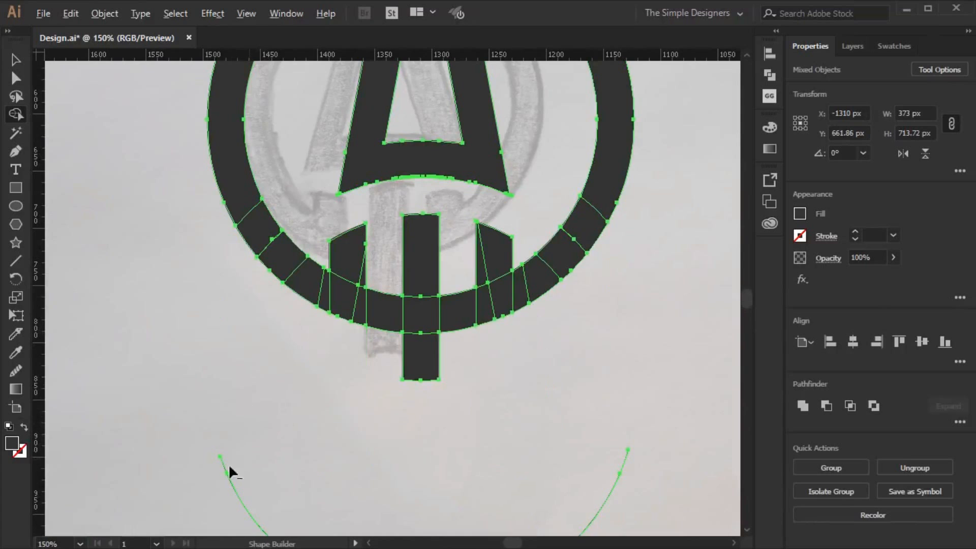
{"action": "left_click_drag", "start_coordinate": [228, 463], "coordinate": [160, 338]}
{"action": "left_click_drag", "start_coordinate": [161, 338], "coordinate": [656, 459]}
- Remove the ring segments on both sides of the middle bar and merge the lower ring fragments with their adjoining side stubs
{"action": "scroll", "coordinate": [656, 356], "scroll_direction": "up", "scroll_amount": 2}
{"action": "mouse_move", "coordinate": [696, 193]}
{"action": "left_mouse_down"}
{"action": "mouse_move", "coordinate": [495, 344]}
{"action": "mouse_move", "coordinate": [475, 380]}
{"action": "left_mouse_up"}
{"action": "left_click", "coordinate": [427, 422], "text": "alt"}
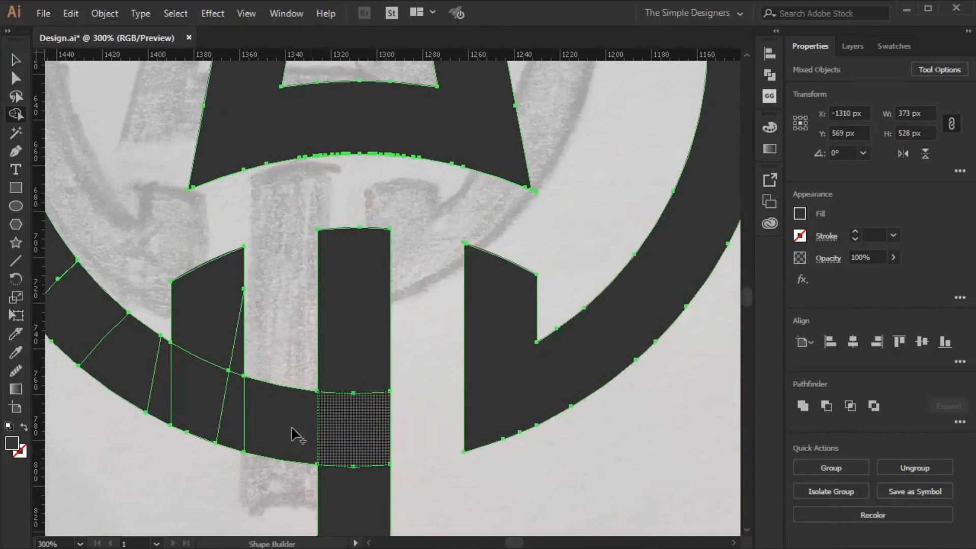
{"action": "left_click_drag", "start_coordinate": [292, 429], "coordinate": [351, 335]}
{"action": "left_click_drag", "start_coordinate": [413, 255], "coordinate": [413, 397]}
{"action": "left_click", "coordinate": [333, 334], "text": "alt"}
{"action": "mouse_move", "coordinate": [156, 274]}
{"action": "left_mouse_down"}
{"action": "mouse_move", "coordinate": [288, 251]}
{"action": "mouse_move", "coordinate": [447, 361]}
{"action": "left_mouse_up"}
{"action": "left_click_drag", "start_coordinate": [356, 376], "coordinate": [219, 218]}
- Remove the two side bars above the ring and merge the upper ring fragments on each side of the A
{"action": "scroll", "coordinate": [247, 276], "scroll_direction": "down", "scroll_amount": 1}
{"action": "left_click_drag", "start_coordinate": [406, 102], "coordinate": [319, 502]}
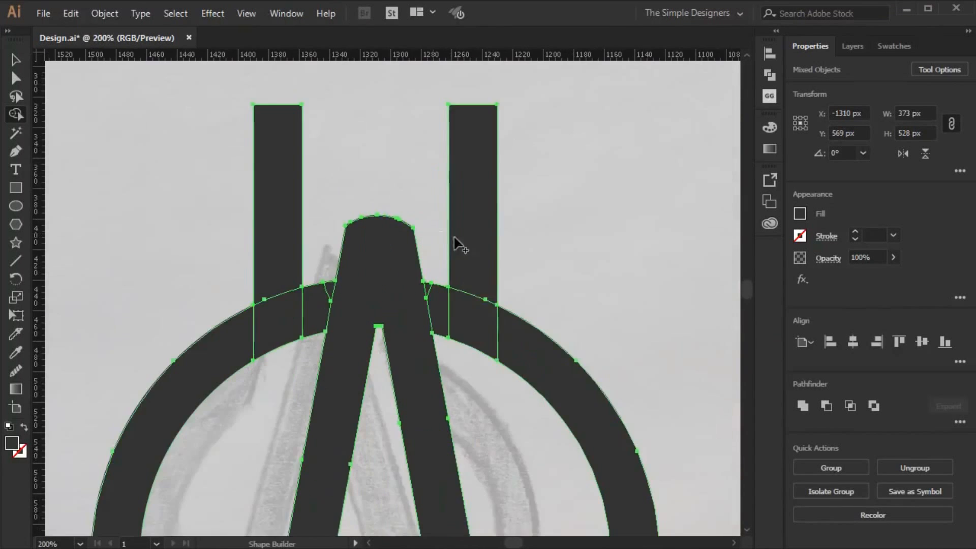
{"action": "left_click", "coordinate": [463, 235], "text": "alt"}
{"action": "left_click", "coordinate": [272, 237], "text": "alt"}
{"action": "mouse_move", "coordinate": [515, 345]}
{"action": "left_mouse_down"}
{"action": "mouse_move", "coordinate": [426, 286]}
{"action": "mouse_move", "coordinate": [430, 292]}
{"action": "left_mouse_up"}
{"action": "left_click_drag", "start_coordinate": [324, 289], "coordinate": [241, 330]}
{"action": "scroll", "coordinate": [389, 333], "scroll_direction": "up", "scroll_amount": 4}
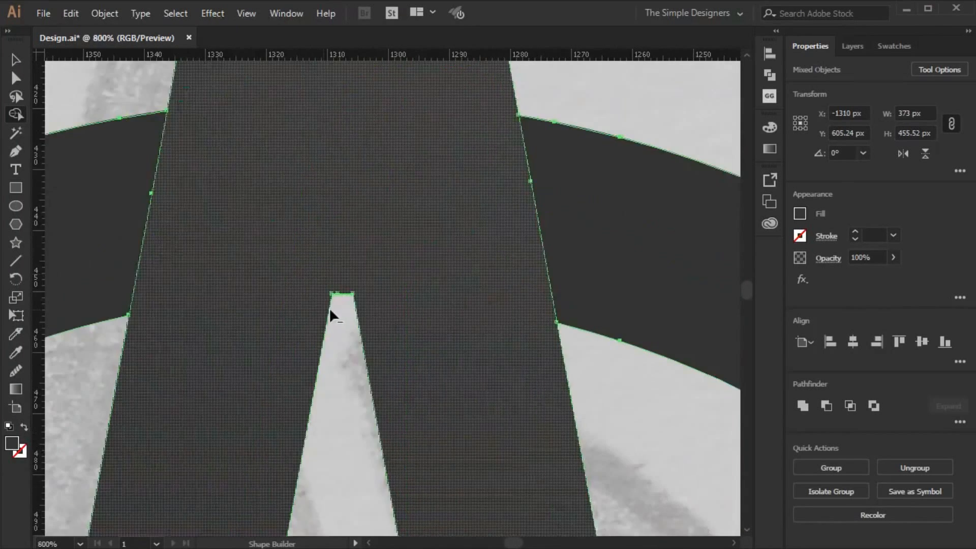
{"action": "scroll", "coordinate": [391, 318], "scroll_direction": "down", "scroll_amount": 6}
{"action": "left_click_drag", "start_coordinate": [392, 404], "coordinate": [392, 272]}
{"action": "left_click_drag", "start_coordinate": [454, 355], "coordinate": [451, 354]}
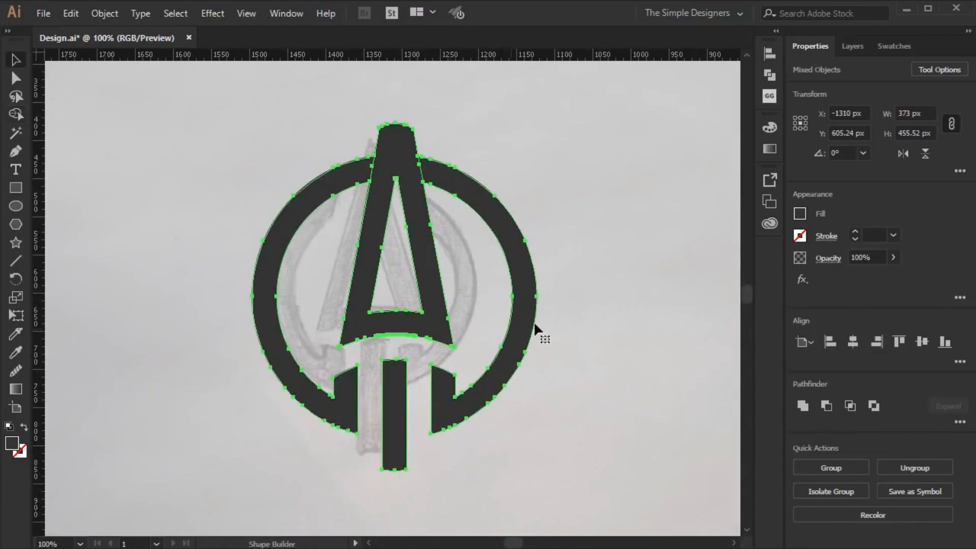
{"action": "key", "text": "v"}
{"action": "left_click", "coordinate": [596, 257]}
- Offset the A shape's path by 32 px with mitered joins
{"action": "left_click", "coordinate": [429, 256]}
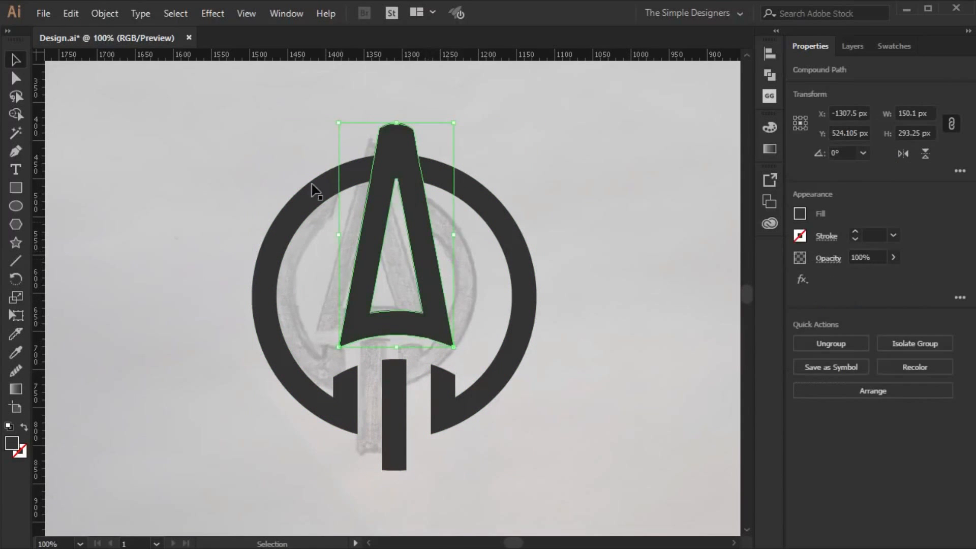
{"action": "left_click", "coordinate": [97, 14]}
{"action": "mouse_move", "coordinate": [215, 338]}
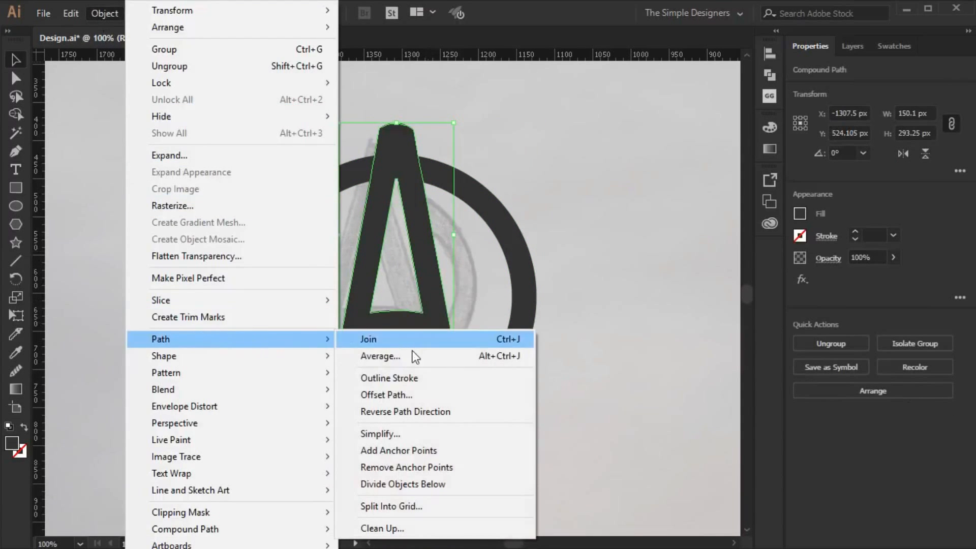
{"action": "left_click", "coordinate": [400, 394]}
{"action": "left_click", "coordinate": [630, 264]}
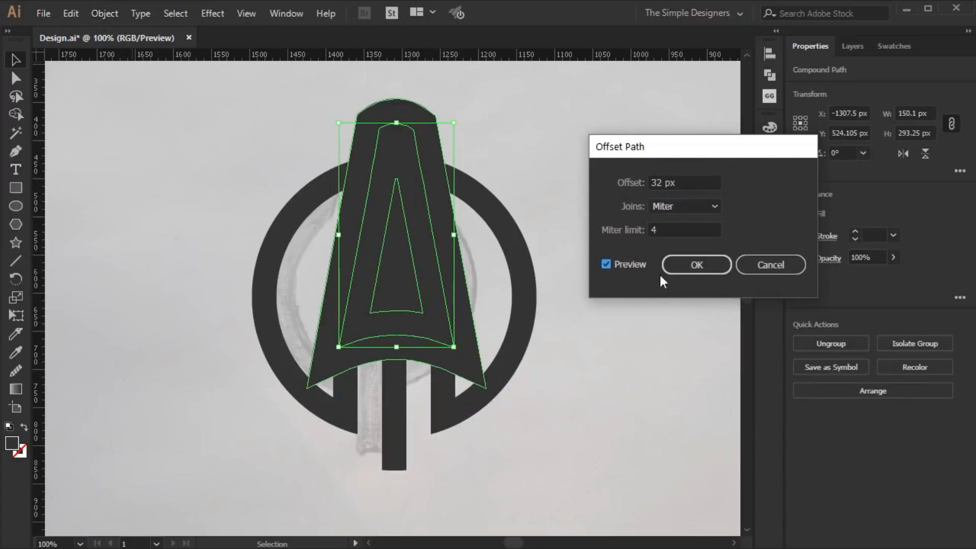
{"action": "left_click", "coordinate": [697, 264]}
- Remove the ring ends that overlap the offset A outline on both sides using the Shape Builder
{"action": "left_click", "coordinate": [526, 264]}
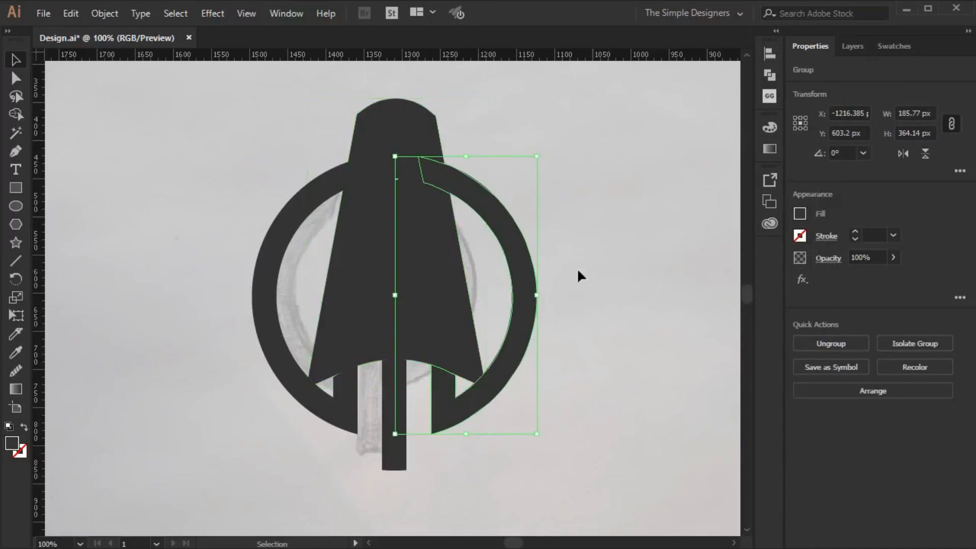
{"action": "left_click", "coordinate": [294, 224], "text": "shift"}
{"action": "left_click", "coordinate": [389, 122], "text": "shift"}
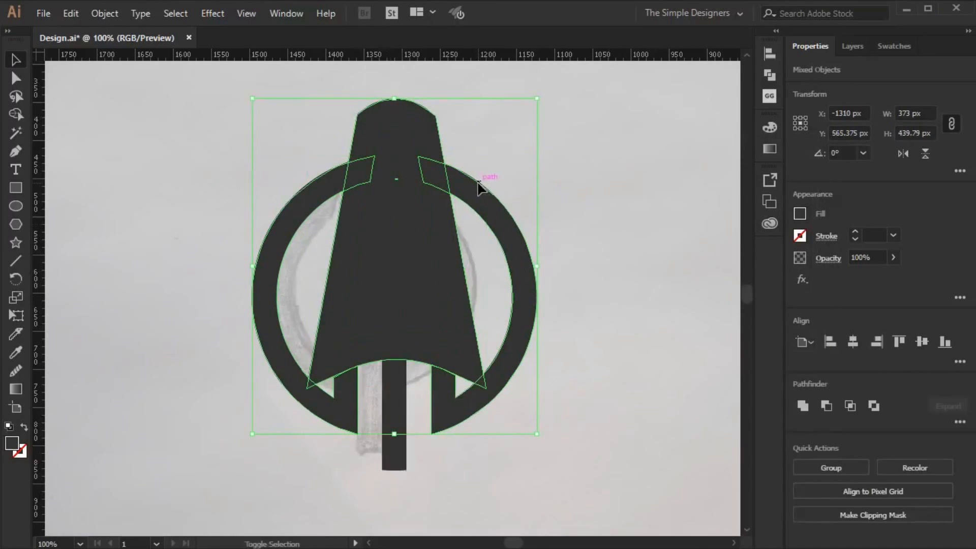
{"action": "key", "text": "shift+m"}
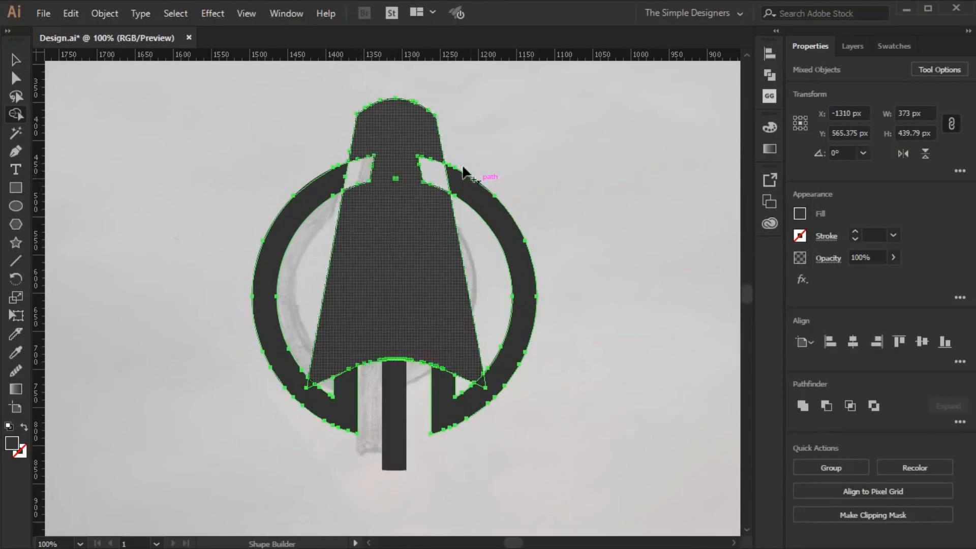
{"action": "left_click", "coordinate": [463, 169]}
- Delete the offset outline around the A, keeping the A itself and the trimmed ring halves
{"action": "key", "text": "v"}
{"action": "left_click", "coordinate": [468, 235]}
{"action": "left_click", "coordinate": [452, 247]}
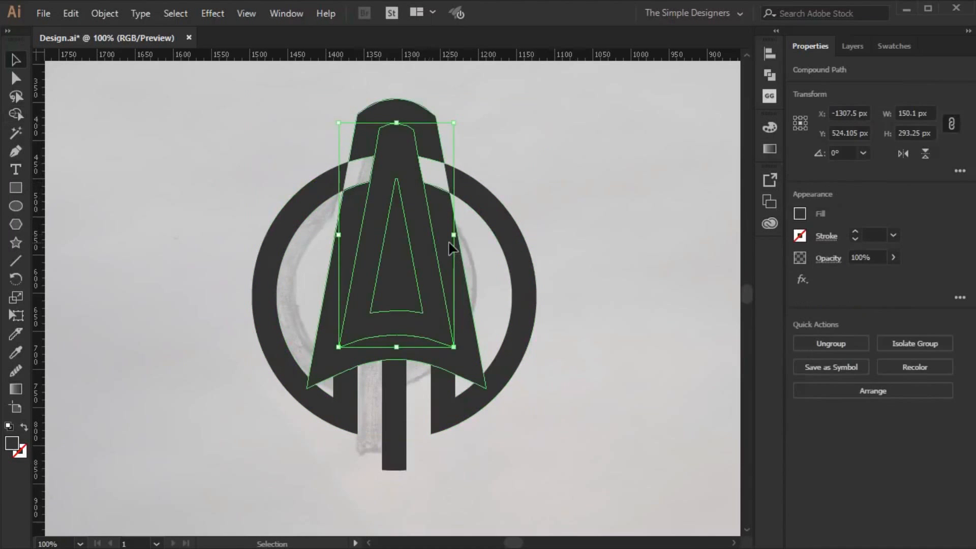
{"action": "left_click", "coordinate": [449, 244]}
{"action": "key", "text": "Delete"}
{"action": "scroll", "coordinate": [596, 214], "scroll_direction": "down", "scroll_amount": 1}
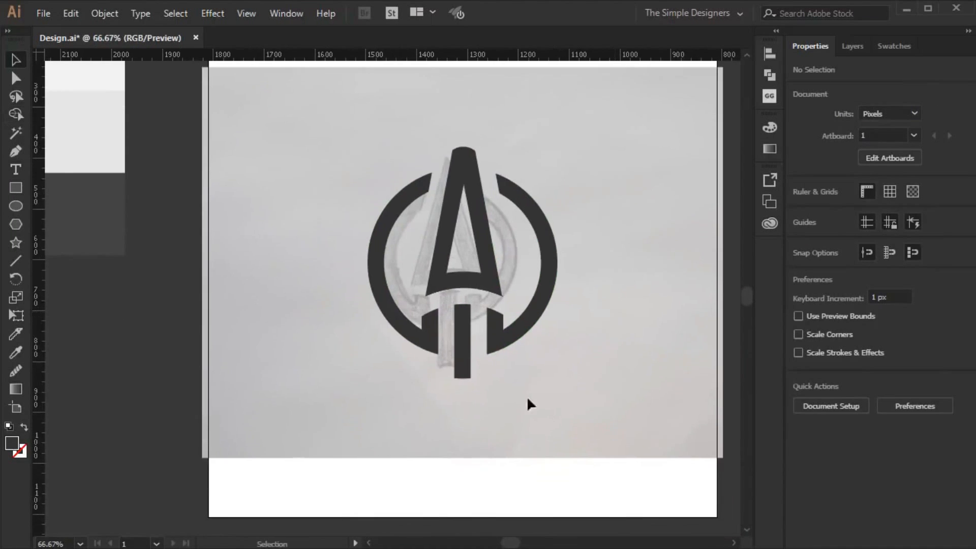
- Add the text "AEROLITE" below the emblem, enlarge it to 101.94 pt and give it the emblem's dark grey
{"action": "scroll", "coordinate": [528, 401], "scroll_direction": "up", "scroll_amount": 1}
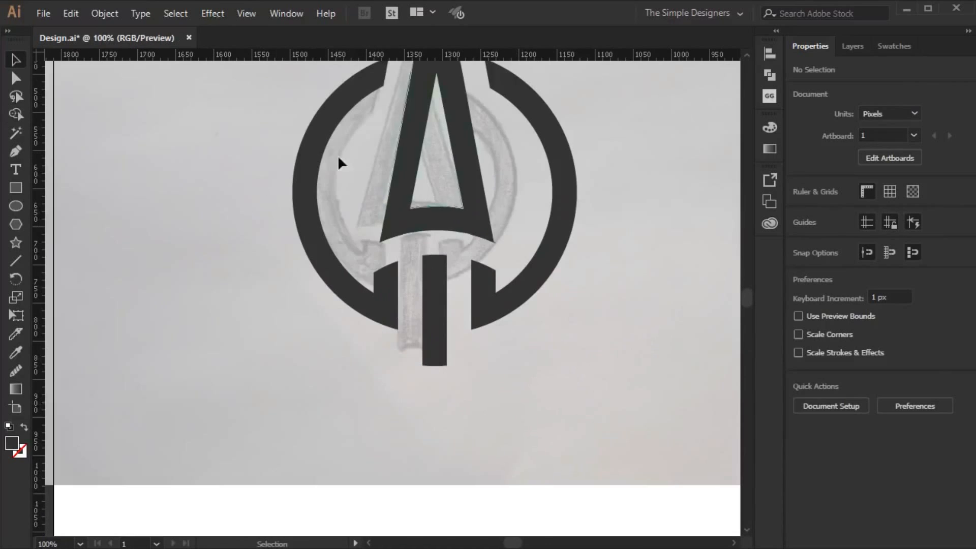
{"action": "left_click", "coordinate": [378, 432]}
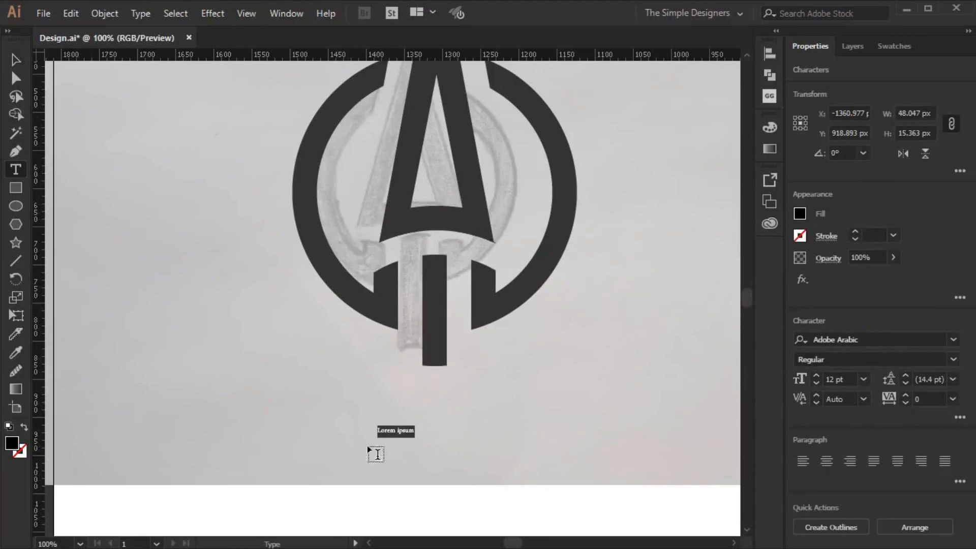
{"action": "type", "text": "AEROLITT"}
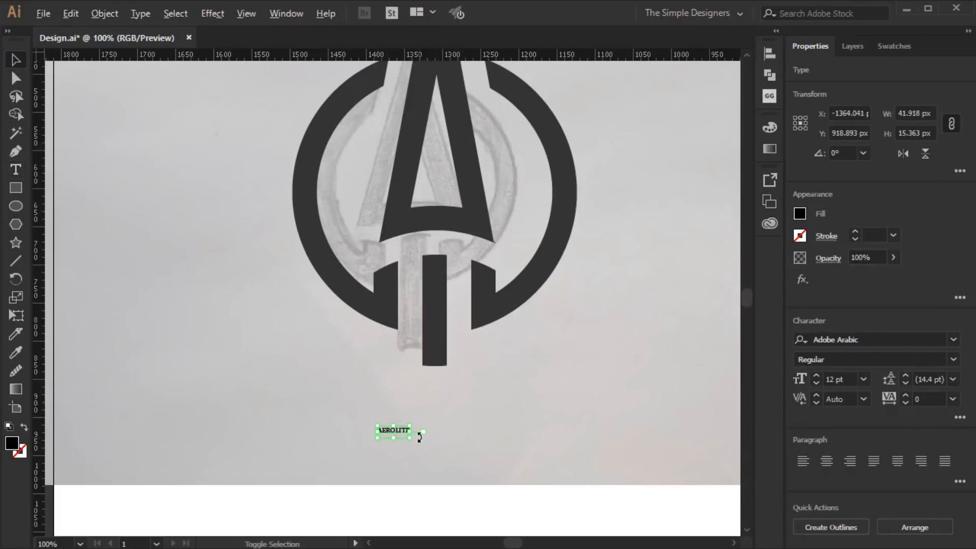
{"action": "left_click_drag", "start_coordinate": [420, 436], "coordinate": [541, 460]}
{"action": "key", "text": "i"}
{"action": "left_click", "coordinate": [443, 321]}
{"action": "key", "text": "v"}
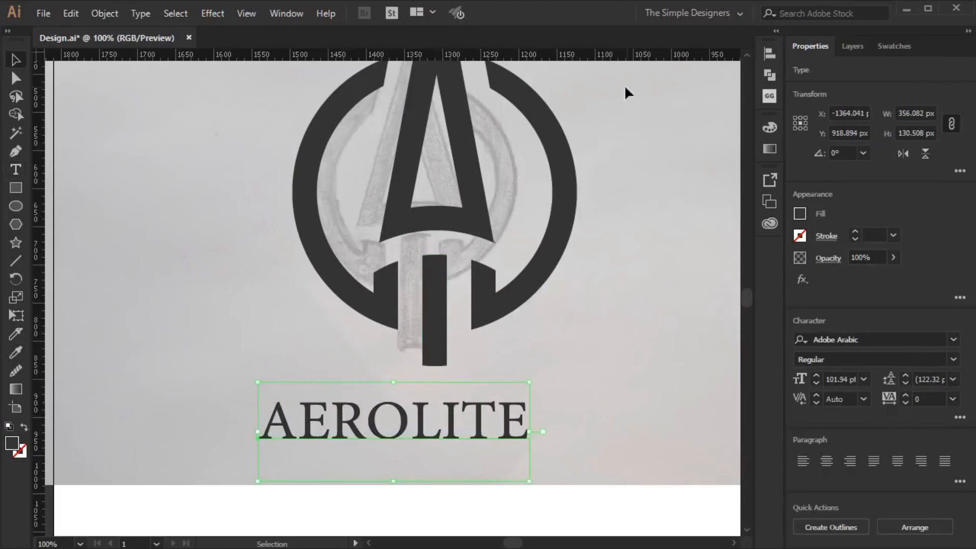
- Set the AEROLITE text in the Ailerons font, shift it slightly downward and tighten its tracking to -80
{"action": "left_click", "coordinate": [885, 337]}
{"action": "type", "text": "ai"}
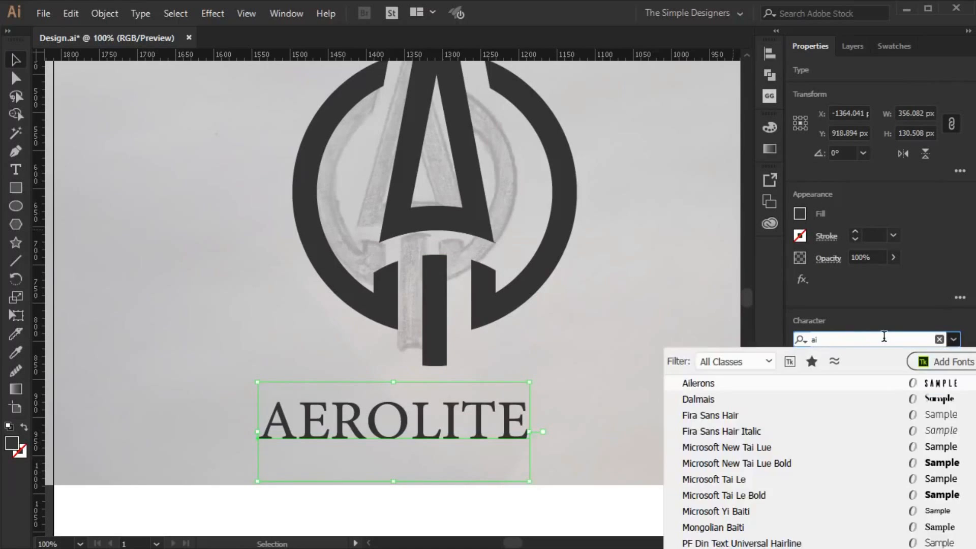
{"action": "key", "text": "Return"}
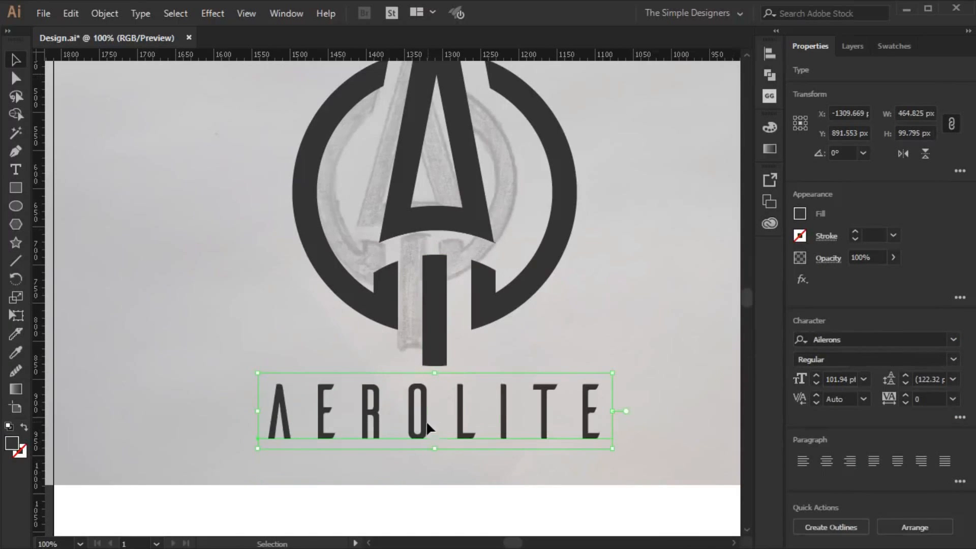
{"action": "left_click_drag", "start_coordinate": [427, 422], "coordinate": [425, 432]}
{"action": "key", "text": "alt+Left"}
{"action": "key", "text": "alt+Left"}
{"action": "key", "text": "alt+Left"}
{"action": "key", "text": "alt+Left"}
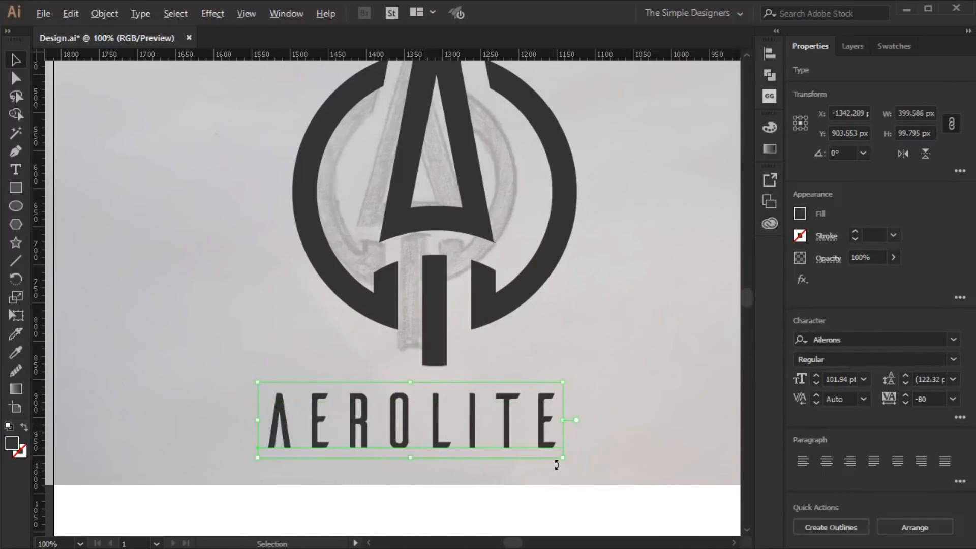
- Enlarge the AEROLITE text to 124.8 pt and centre it below the emblem at the ring's width
{"action": "left_click_drag", "start_coordinate": [557, 464], "coordinate": [518, 461]}
{"action": "scroll", "coordinate": [455, 442], "scroll_direction": "down", "scroll_amount": 1}
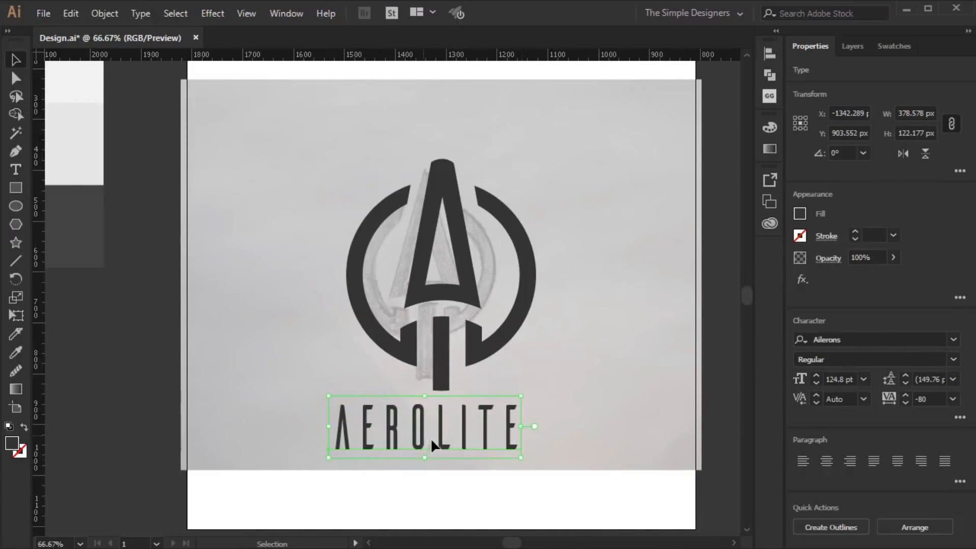
{"action": "left_click_drag", "start_coordinate": [431, 438], "coordinate": [455, 447]}
{"action": "left_click", "coordinate": [471, 472]}
- Hide the Sketch layer so only the logo artwork remains on the artboard
{"action": "left_click", "coordinate": [853, 46]}
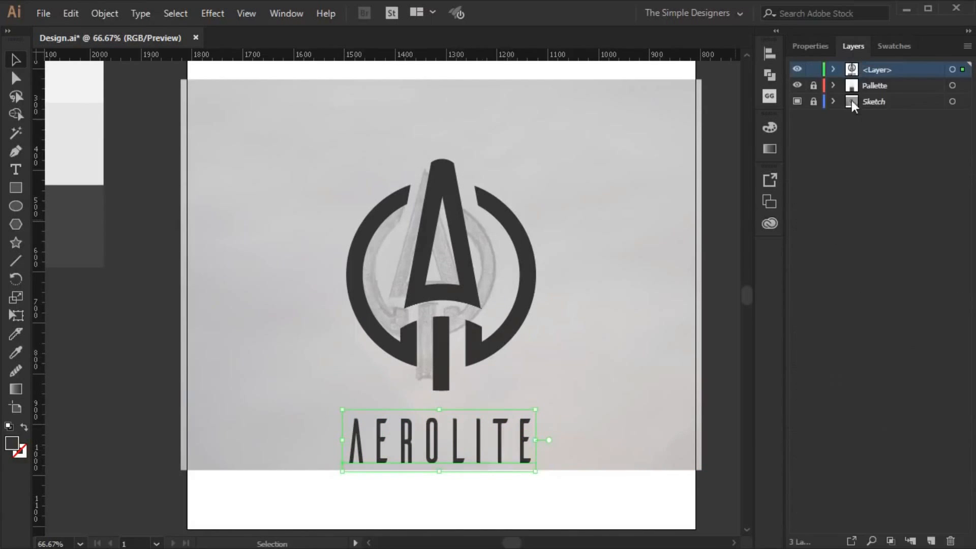
{"action": "left_click", "coordinate": [797, 101]}
{"action": "left_click", "coordinate": [821, 46]}
{"action": "left_click", "coordinate": [618, 258]}
{"action": "key", "text": "ctrl+1"}
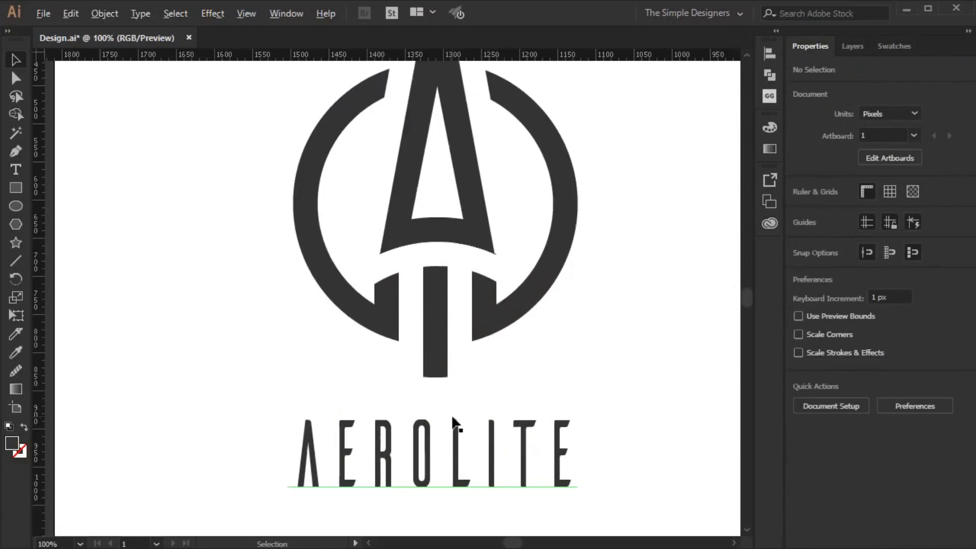
- Expand the AEROLITE text into outlines
{"action": "left_click_drag", "start_coordinate": [385, 432], "coordinate": [384, 371]}
{"action": "left_click", "coordinate": [384, 376]}
{"action": "left_click", "coordinate": [105, 13]}
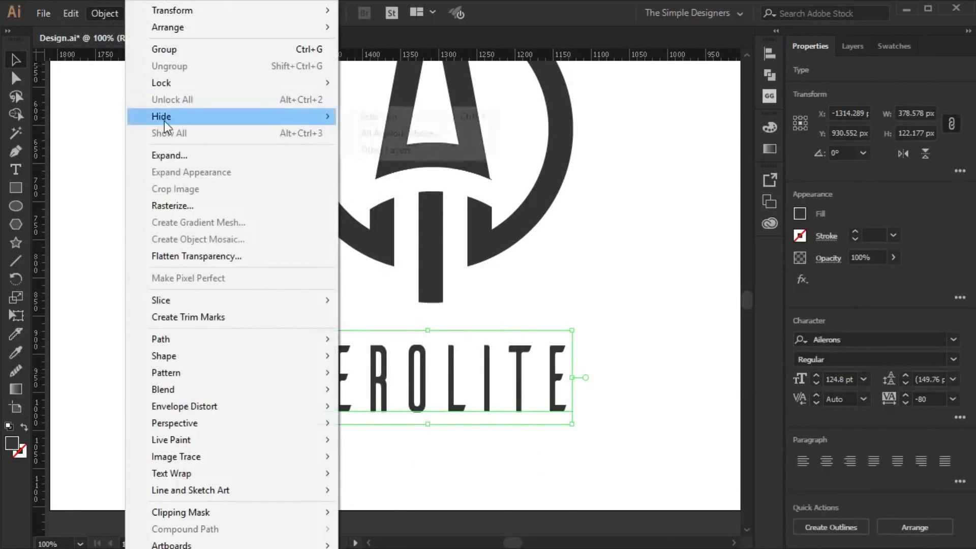
{"action": "left_click", "coordinate": [148, 155]}
{"action": "left_click", "coordinate": [464, 370]}
{"action": "left_click", "coordinate": [463, 407]}
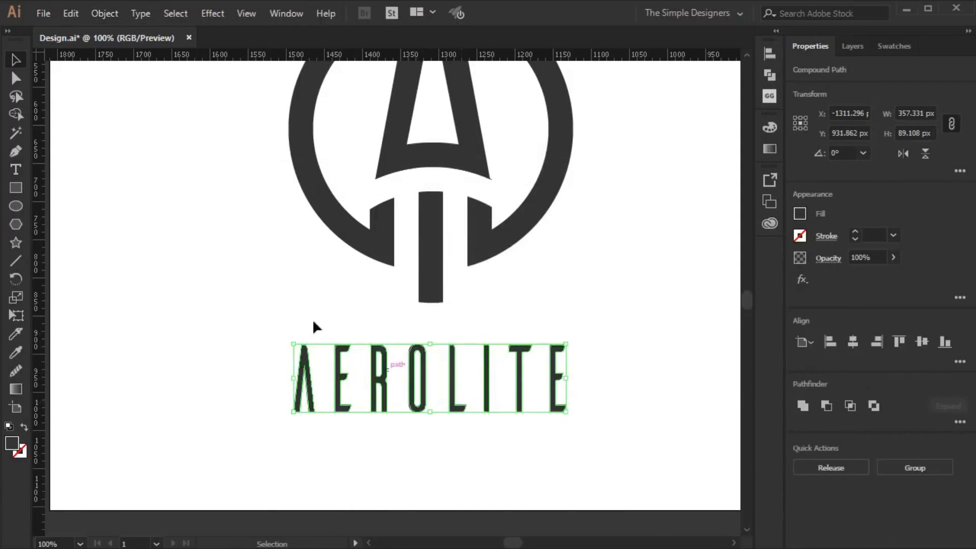
{"action": "left_click", "coordinate": [316, 327]}
- Copy the emblem's A over the wordmark's first letter and scale it to about 45.7 px wide to match the letter height
{"action": "left_click_drag", "start_coordinate": [454, 170], "coordinate": [328, 444]}
{"action": "left_click_drag", "start_coordinate": [361, 233], "coordinate": [331, 331]}
{"action": "left_click_drag", "start_coordinate": [315, 378], "coordinate": [315, 396]}
{"action": "scroll", "coordinate": [315, 396], "scroll_direction": "up", "scroll_amount": 3}
{"action": "scroll", "coordinate": [283, 317], "scroll_direction": "up", "scroll_amount": 2}
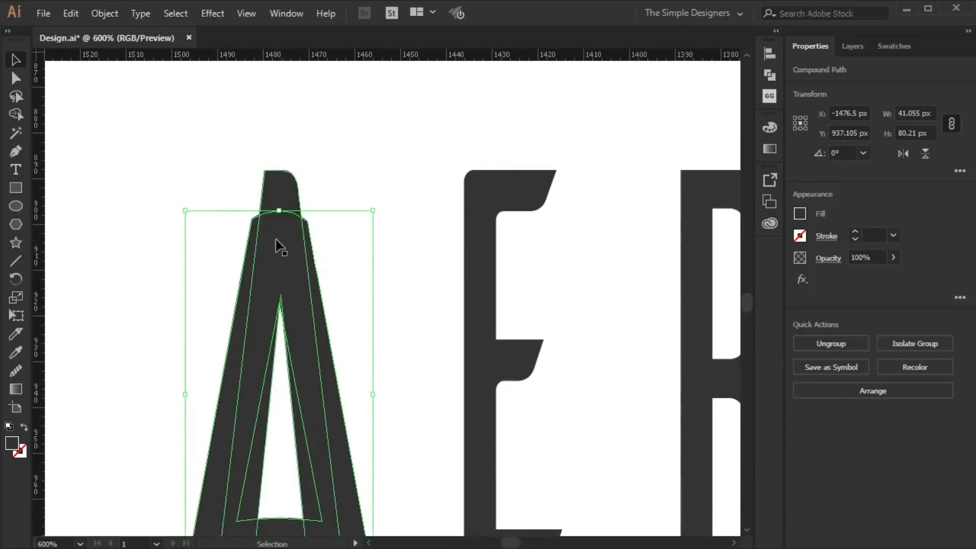
{"action": "left_click_drag", "start_coordinate": [279, 212], "coordinate": [276, 175]}
{"action": "scroll", "coordinate": [301, 209], "scroll_direction": "down", "scroll_amount": 1}
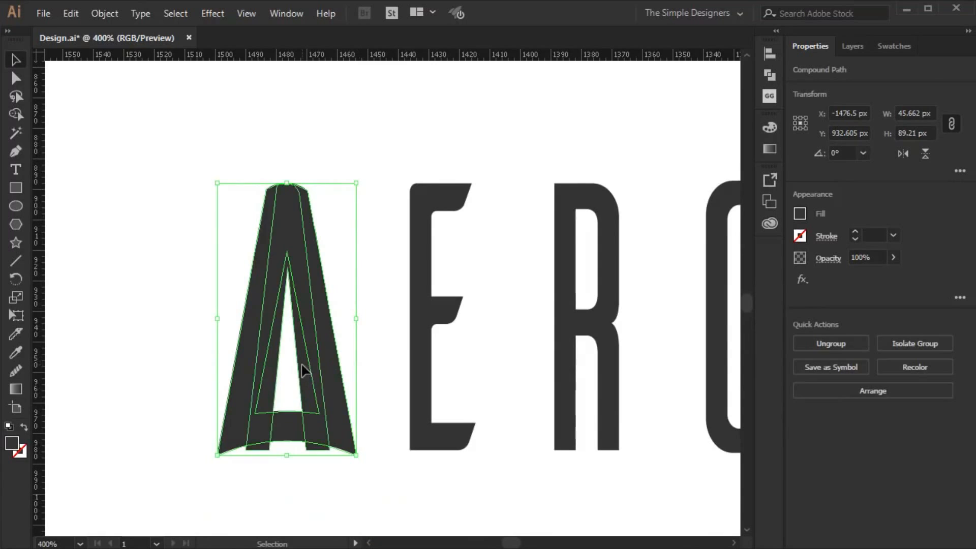
- Delete the wordmark's original letter A underneath the copied emblem A
{"action": "key", "text": "ctrl+shift+a"}
{"action": "key", "text": "a"}
{"action": "left_click_drag", "start_coordinate": [378, 485], "coordinate": [170, 436]}
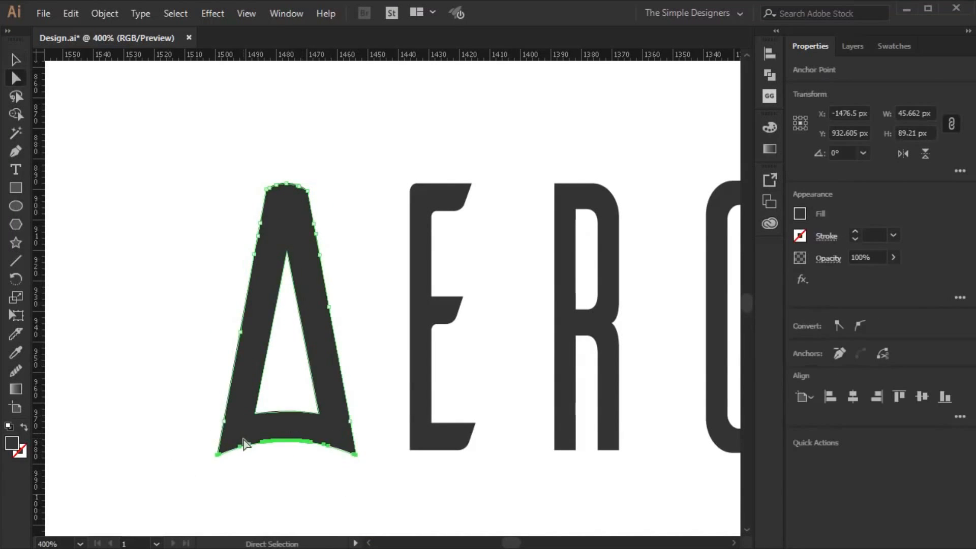
{"action": "left_click", "coordinate": [392, 478]}
{"action": "scroll", "coordinate": [395, 467], "scroll_direction": "down", "scroll_amount": 2}
{"action": "left_click_drag", "start_coordinate": [490, 493], "coordinate": [347, 491]}
{"action": "key", "text": "v"}
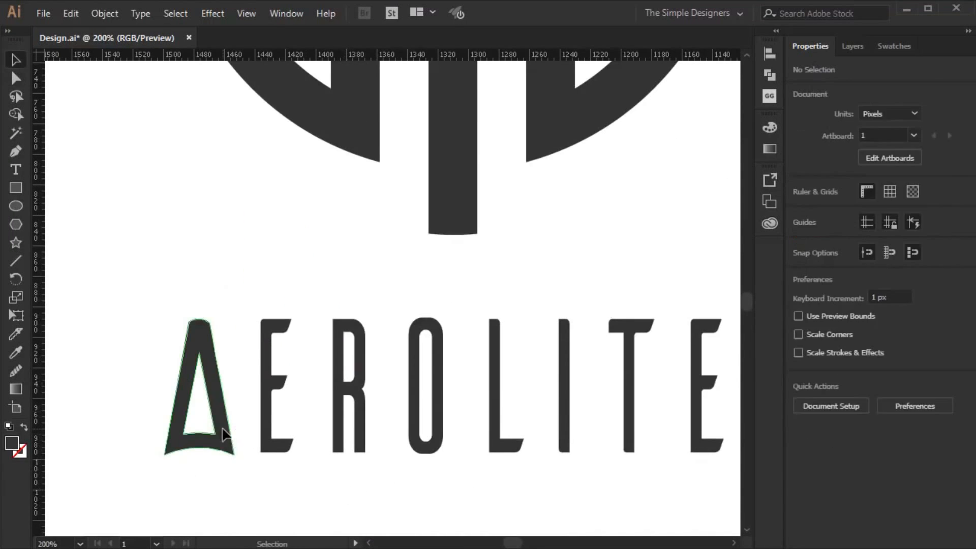
- Scale the wordmark's new A down to 45 px wide
{"action": "left_click", "coordinate": [224, 432]}
{"action": "key", "text": "ctrl+plus"}
{"action": "left_click_drag", "start_coordinate": [249, 289], "coordinate": [250, 290]}
{"action": "left_click", "coordinate": [256, 259]}
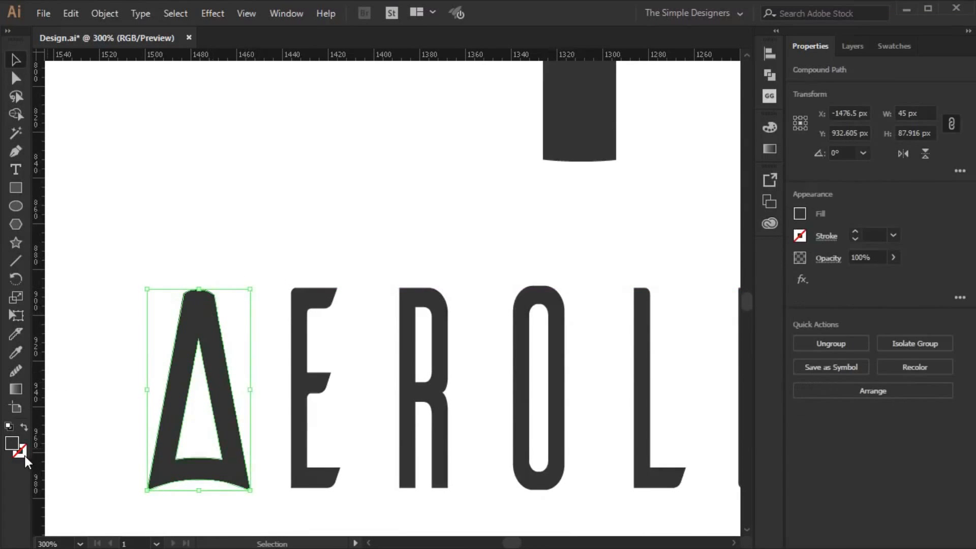
- Give the wordmark's A a white (FFFFFF) 2 pt stroke to thin its shape
{"action": "left_click", "coordinate": [769, 127]}
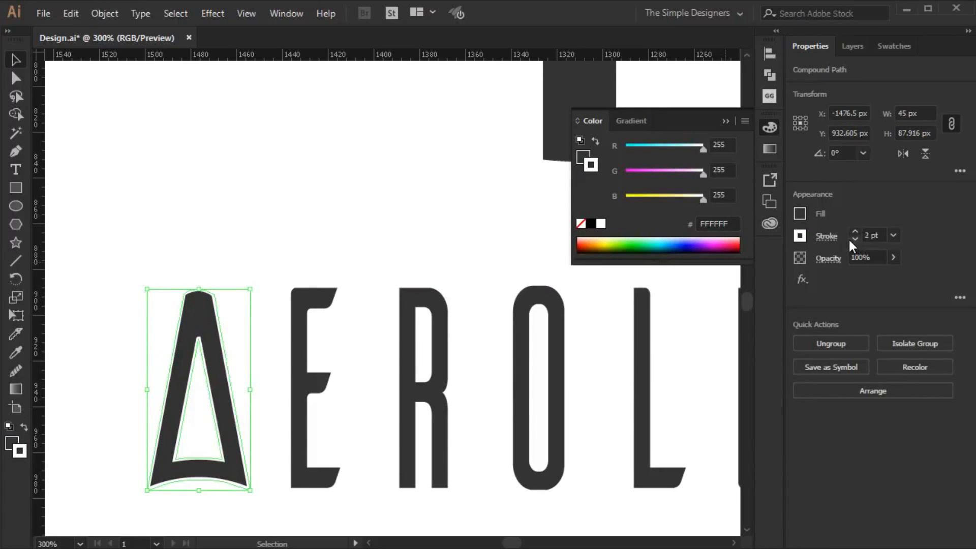
{"action": "left_click", "coordinate": [288, 234]}
{"action": "scroll", "coordinate": [381, 227], "scroll_direction": "down", "scroll_amount": 1}
{"action": "left_click", "coordinate": [725, 121]}
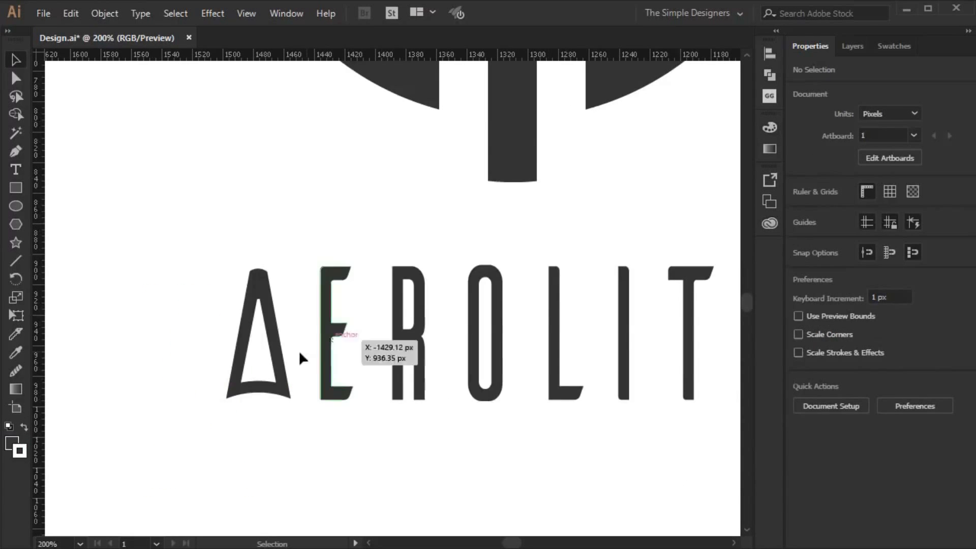
{"action": "left_click", "coordinate": [279, 361]}
{"action": "scroll", "coordinate": [278, 362], "scroll_direction": "down", "scroll_amount": 2}
{"action": "left_click", "coordinate": [373, 413]}
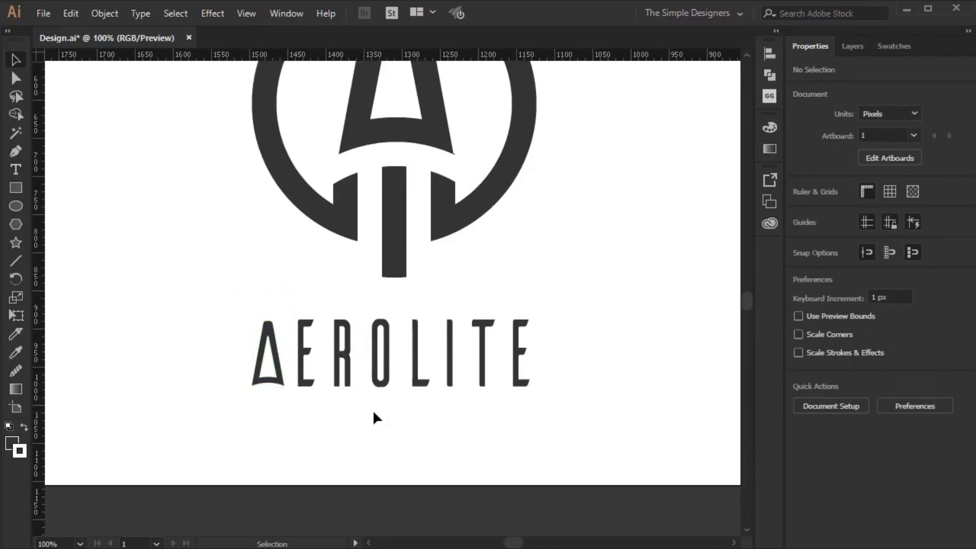
- Group the emblem with the wordmark and centre the group horizontally and vertically on the artboard
{"action": "left_click_drag", "start_coordinate": [493, 287], "coordinate": [479, 444]}
{"action": "scroll", "coordinate": [498, 377], "scroll_direction": "down", "scroll_amount": 1}
{"action": "mouse_move", "coordinate": [546, 442]}
{"action": "left_mouse_down"}
{"action": "mouse_move", "coordinate": [544, 401]}
{"action": "mouse_move", "coordinate": [545, 435]}
{"action": "left_mouse_up"}
{"action": "left_click_drag", "start_coordinate": [539, 492], "coordinate": [299, 222]}
{"action": "key", "text": "ctrl+g"}
{"action": "left_click", "coordinate": [770, 53]}
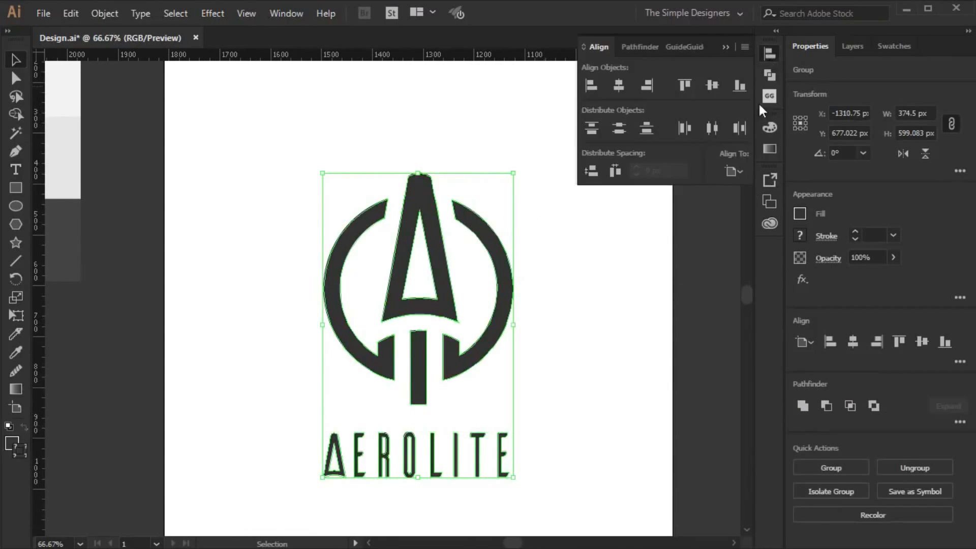
{"action": "left_click", "coordinate": [713, 85]}
{"action": "left_click", "coordinate": [619, 85]}
{"action": "left_click", "coordinate": [726, 49]}
- Recolor the grouped logo with the dark grey of the palette's lowest swatch
{"action": "key", "text": "i"}
{"action": "scroll", "coordinate": [603, 259], "scroll_direction": "down", "scroll_amount": 1}
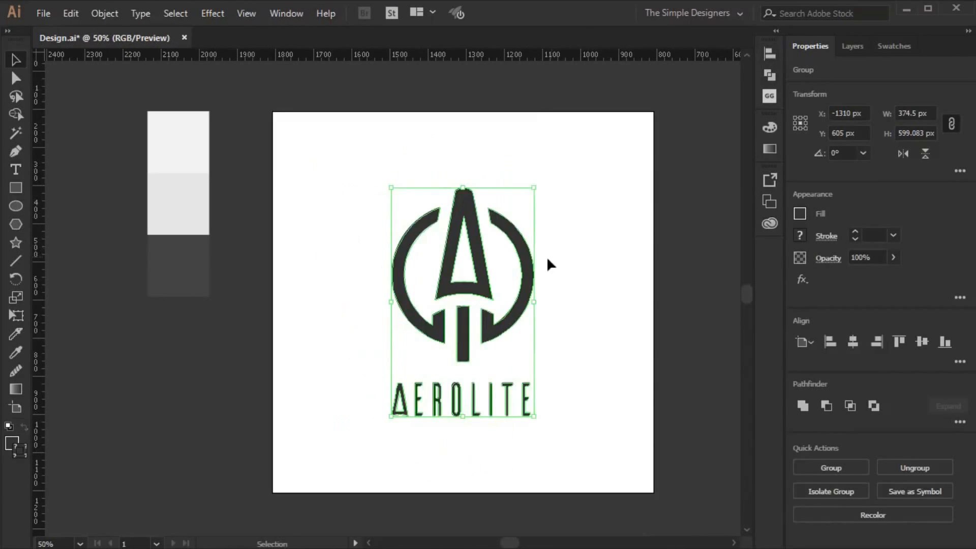
{"action": "left_click", "coordinate": [196, 266]}
{"action": "key", "text": "v"}
{"action": "left_click", "coordinate": [702, 240]}
- Draw a 1000 x 1000 px background rectangle over the artboard, fill it with the palette's middle light grey and send it to the back
{"action": "key", "text": "m"}
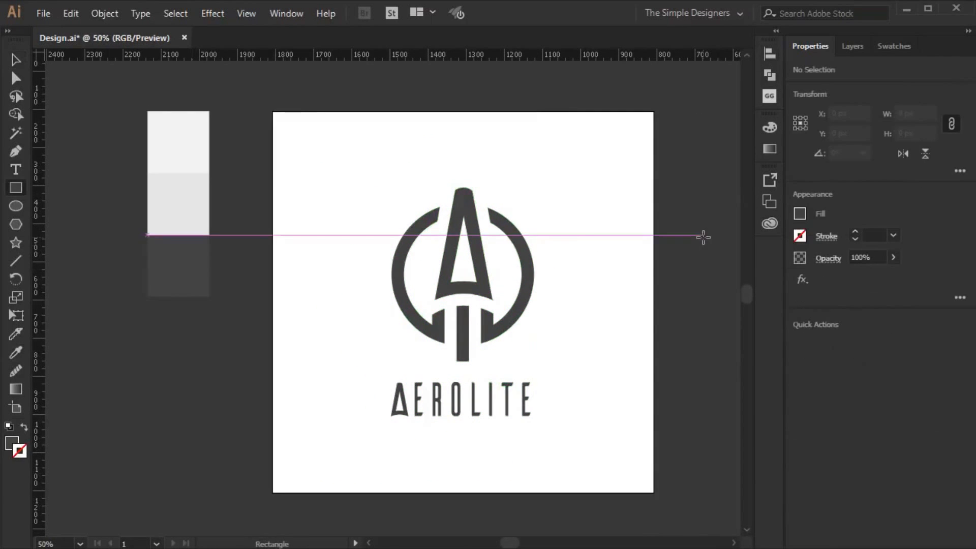
{"action": "mouse_move", "coordinate": [273, 112]}
{"action": "left_mouse_down"}
{"action": "mouse_move", "coordinate": [619, 519]}
{"action": "mouse_move", "coordinate": [654, 492]}
{"action": "left_mouse_up"}
{"action": "key", "text": "i"}
{"action": "left_click", "coordinate": [183, 208]}
{"action": "key", "text": "ctrl+shift+bracketleft"}
{"action": "key", "text": "v"}
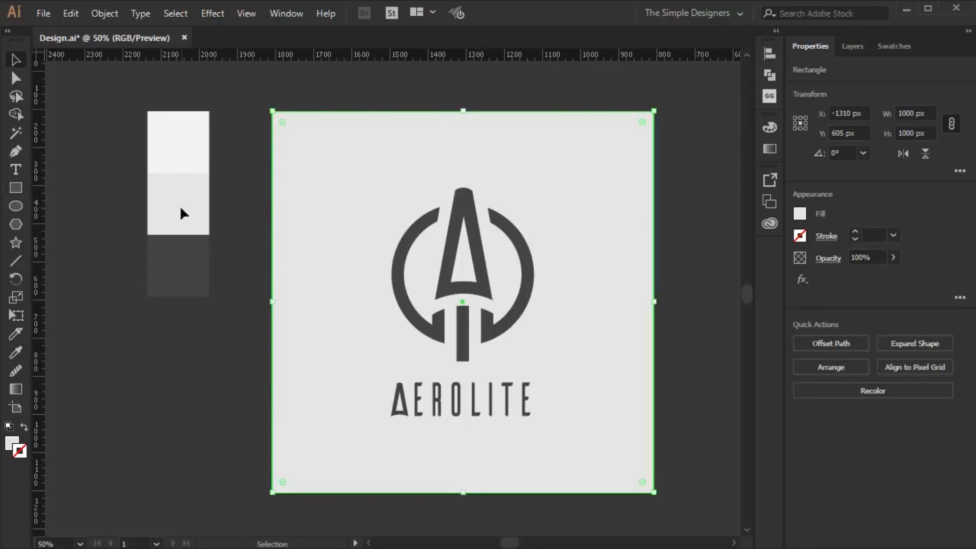
{"action": "left_click", "coordinate": [180, 371]}
- Duplicate the artboard with its artwork and place the copy beside the original with a small gap
{"action": "left_click_drag", "start_coordinate": [521, 393], "coordinate": [420, 390]}
{"action": "scroll", "coordinate": [421, 389], "scroll_direction": "down", "scroll_amount": 1}
{"action": "key", "text": "shift+o"}
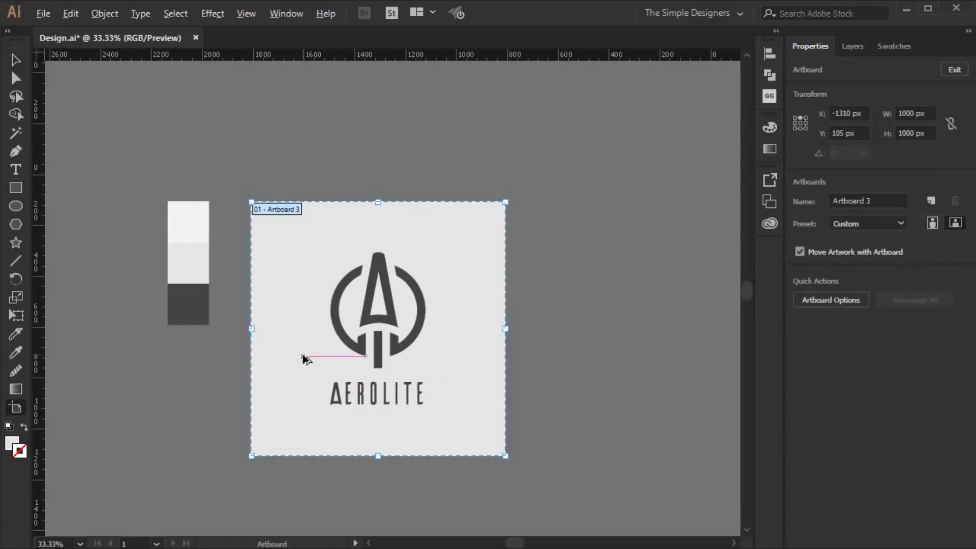
{"action": "left_click_drag", "start_coordinate": [305, 356], "coordinate": [580, 358]}
{"action": "scroll", "coordinate": [580, 358], "scroll_direction": "right", "scroll_amount": 3}
{"action": "key", "text": "v"}
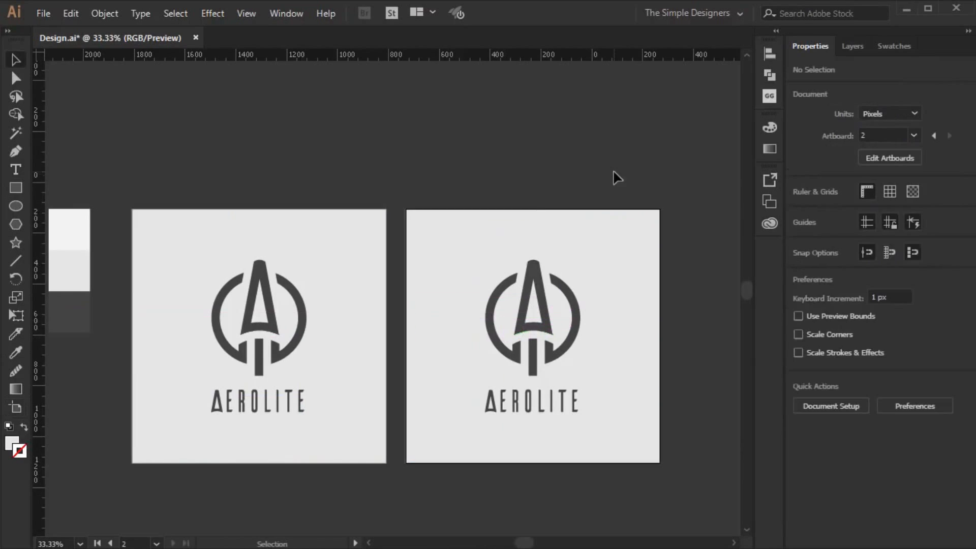
- Recolor the second artboard's background with the palette's dark grey and its logo with the palette's lightest swatch
{"action": "left_click", "coordinate": [464, 259]}
{"action": "left_click", "coordinate": [66, 307]}
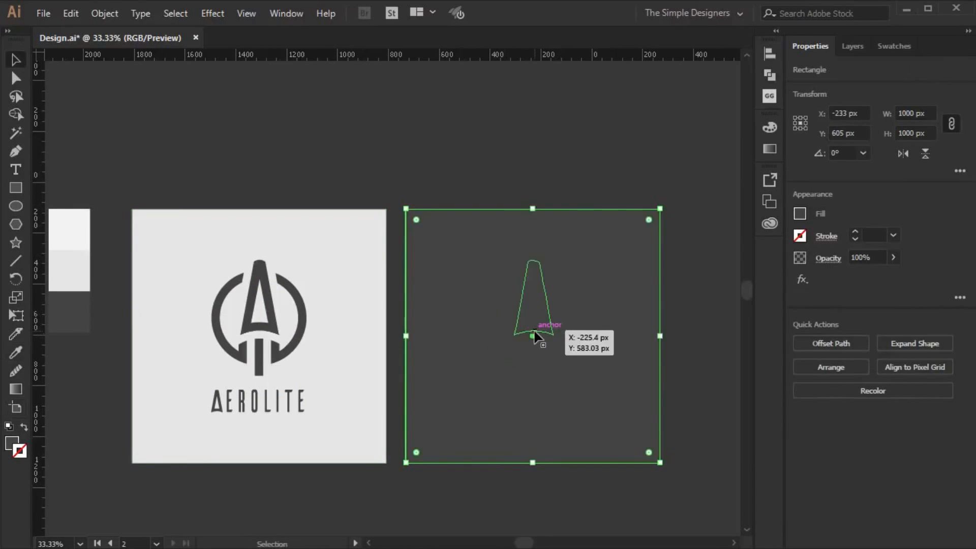
{"action": "left_click", "coordinate": [534, 336]}
{"action": "key", "text": "i"}
{"action": "left_click", "coordinate": [60, 223]}
{"action": "key", "text": "v"}
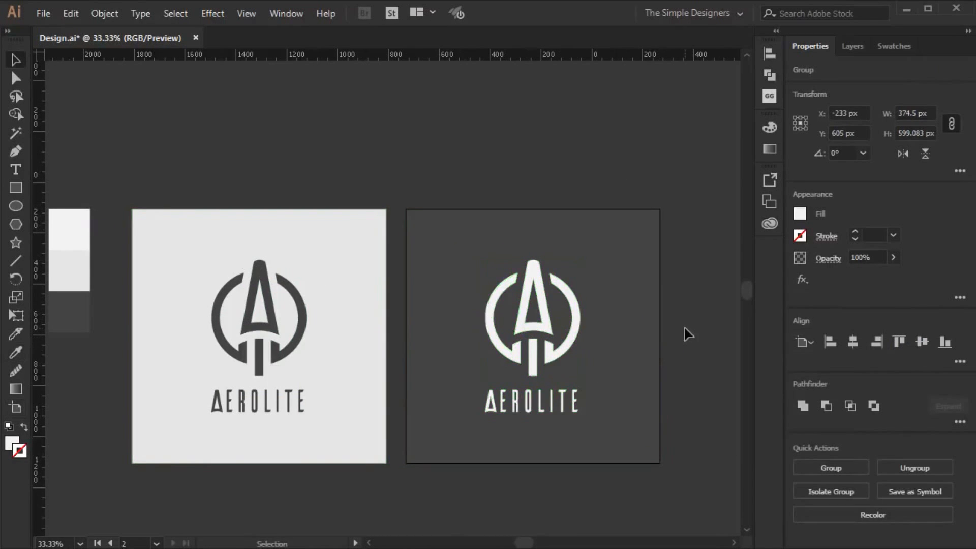
{"action": "left_click", "coordinate": [685, 329]}
{"action": "left_click_drag", "start_coordinate": [687, 404], "coordinate": [676, 370]}
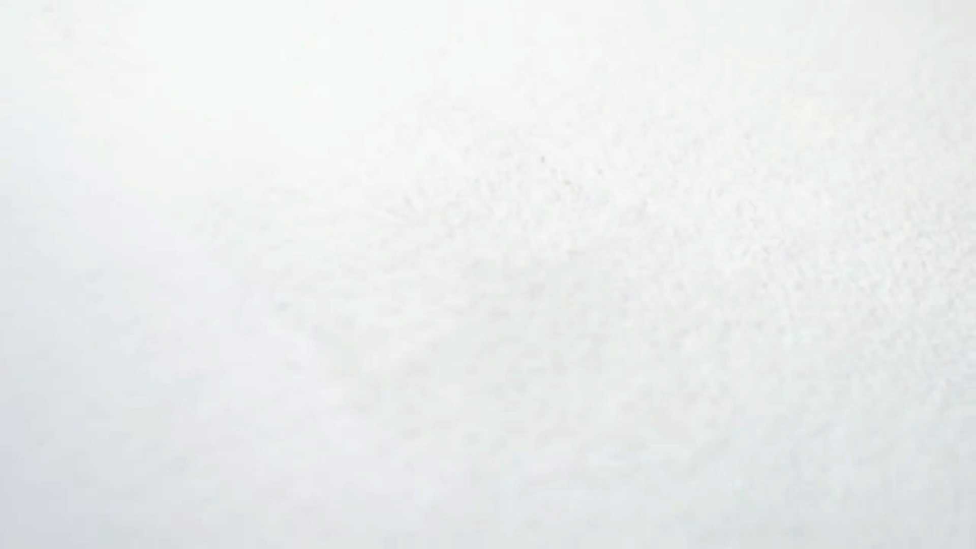